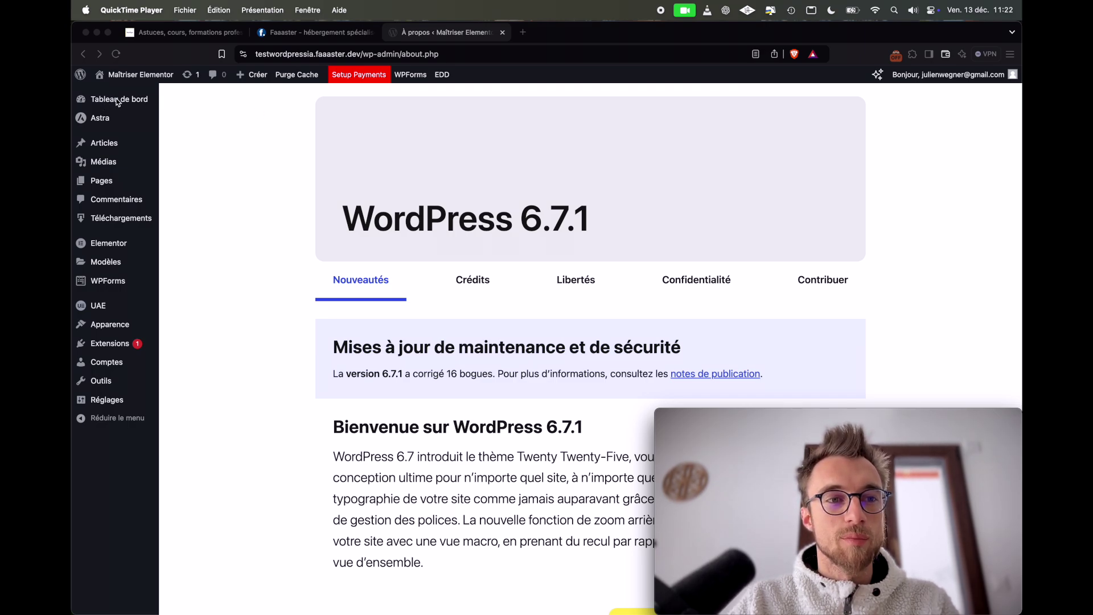
- Open the site's public home page from the WordPress administration area
{"action": "left_click", "coordinate": [217, 103]}
{"action": "left_click", "coordinate": [144, 76]}
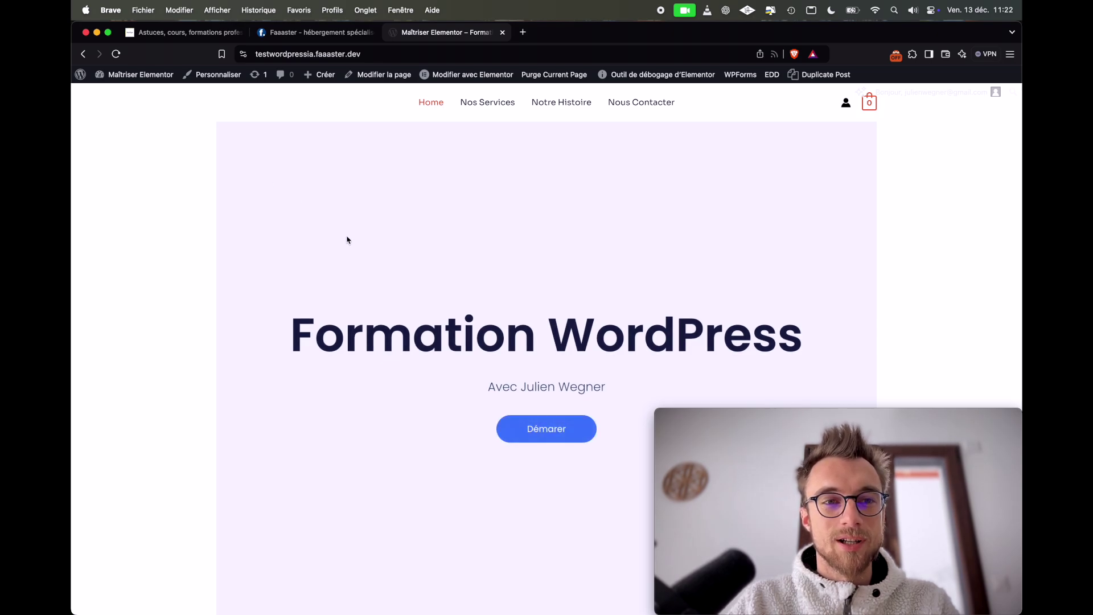
{"action": "mouse_move", "coordinate": [115, 74]}
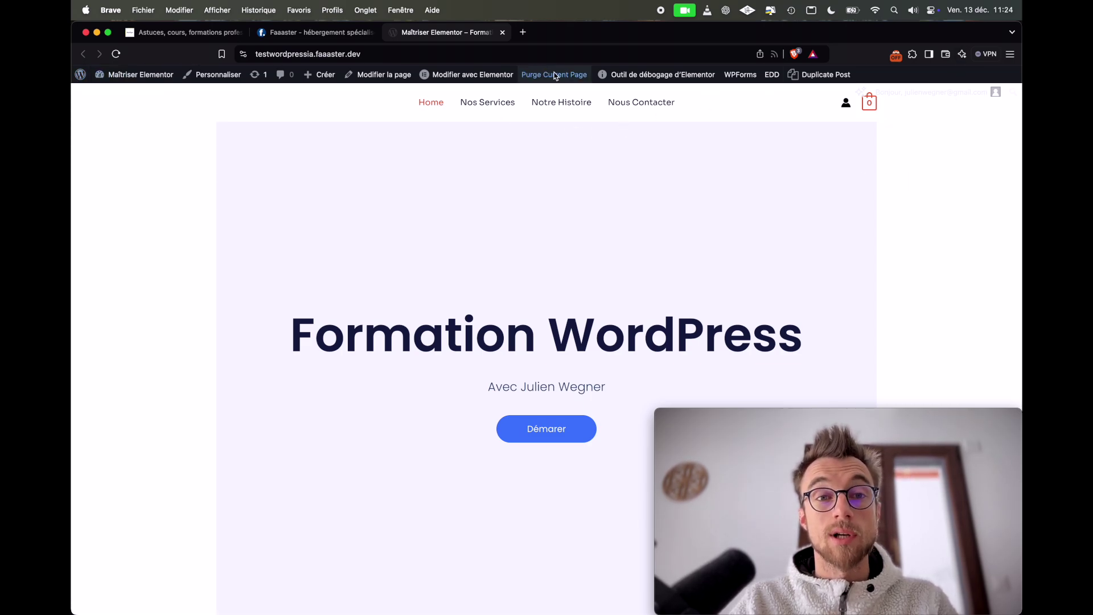
- Append /wp-admin to the site's web address and open the WordPress dashboard (Tableau de bord)
{"action": "left_click", "coordinate": [389, 53]}
{"action": "left_click", "coordinate": [389, 53]}
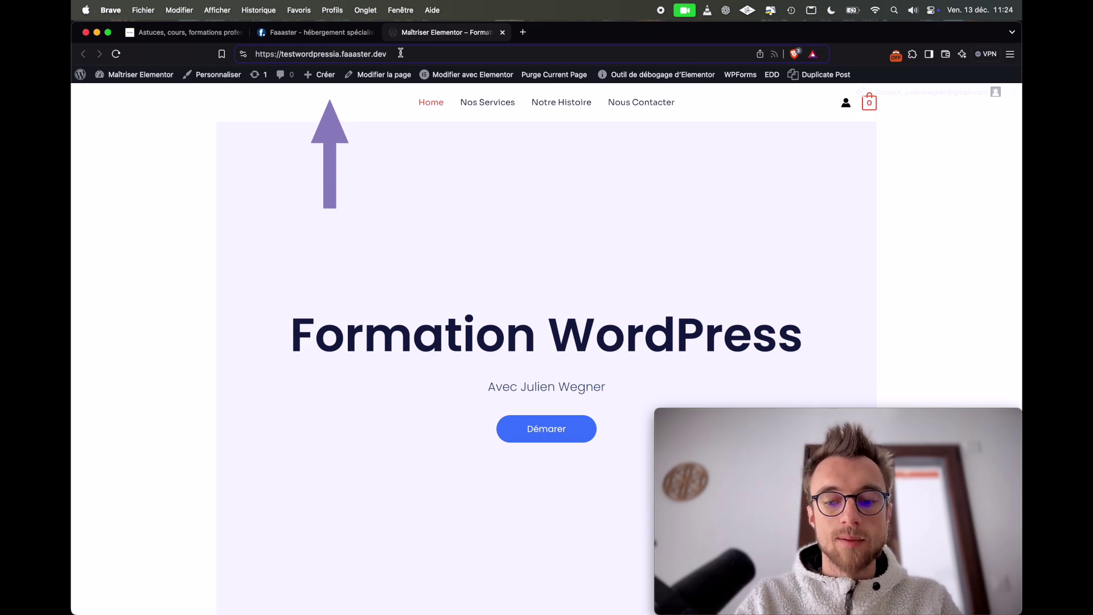
{"action": "type", "text": "/wp-"}
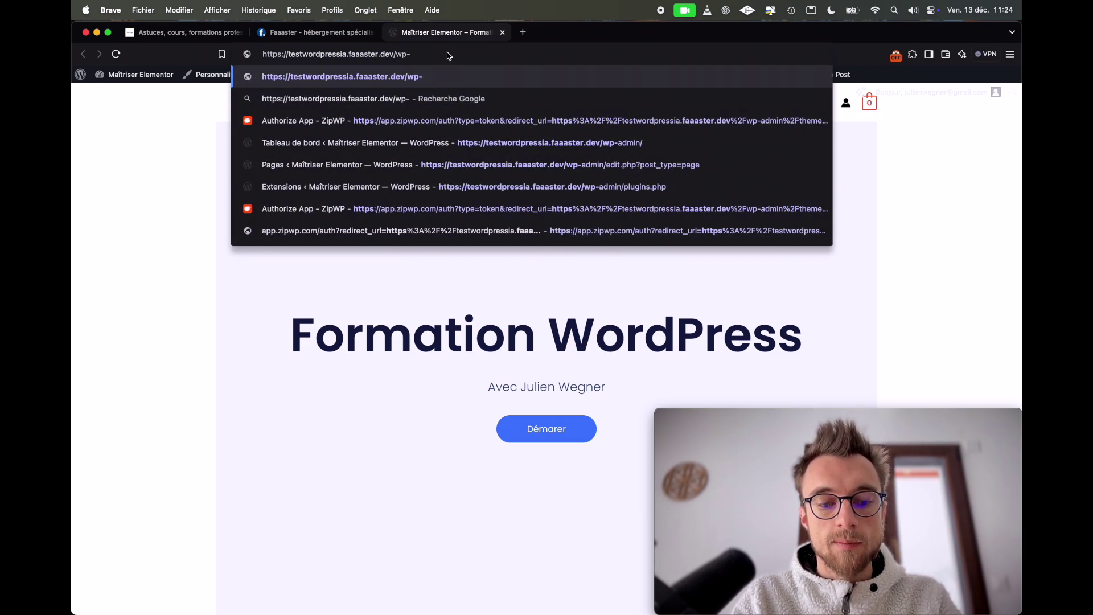
{"action": "type", "text": "admin"}
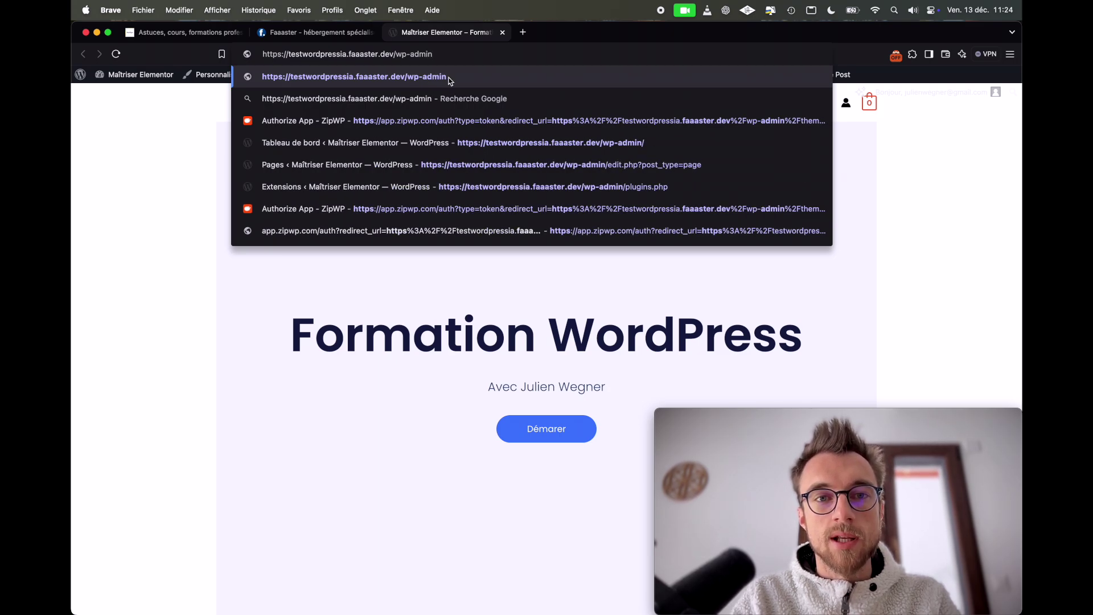
{"action": "key", "text": "Return"}
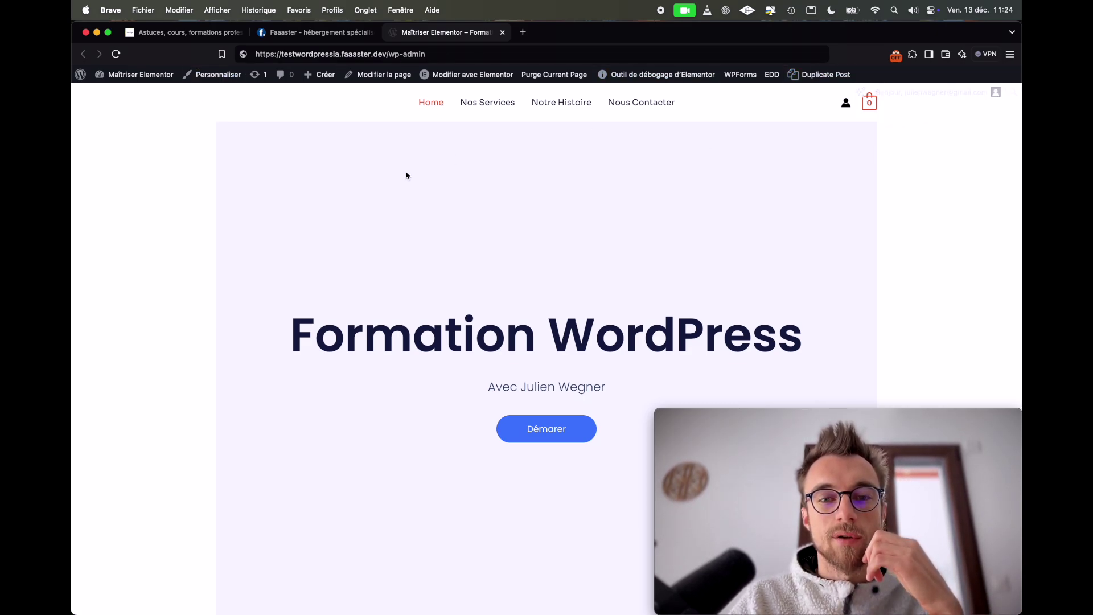
{"action": "mouse_move", "coordinate": [148, 76]}
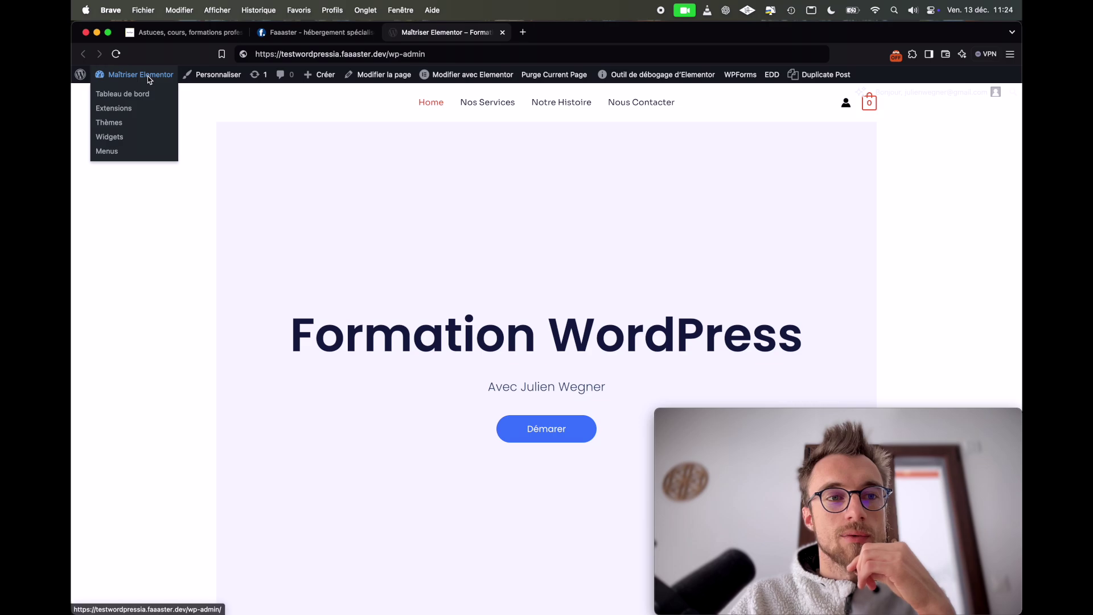
{"action": "left_click", "coordinate": [140, 99]}
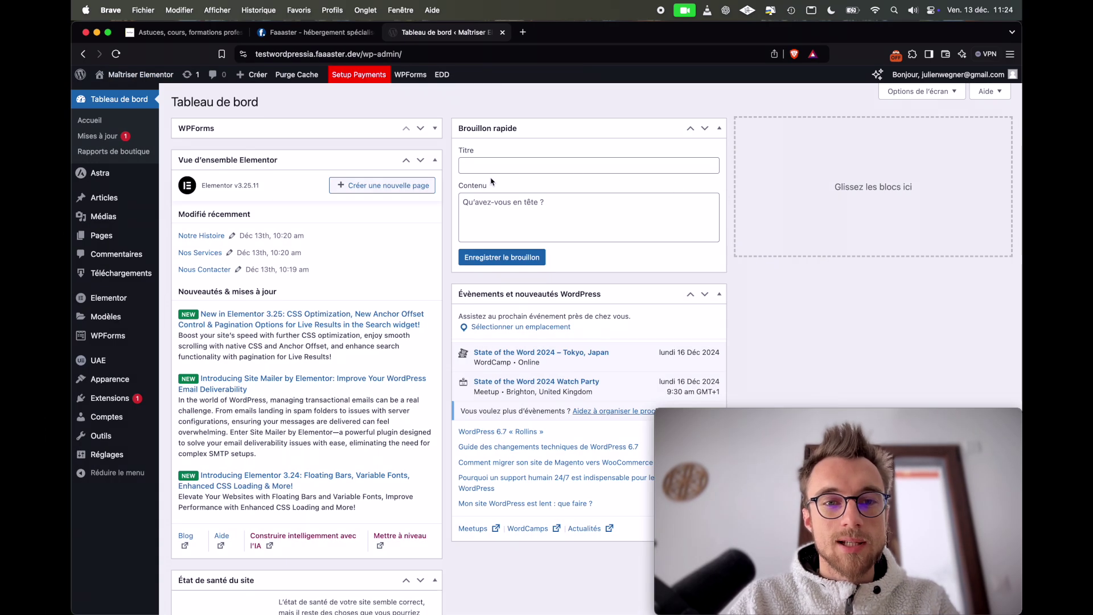
- Collapse the Vue d'ensemble Elementor block and look through the other blocks on the dashboard
{"action": "left_click", "coordinate": [436, 161]}
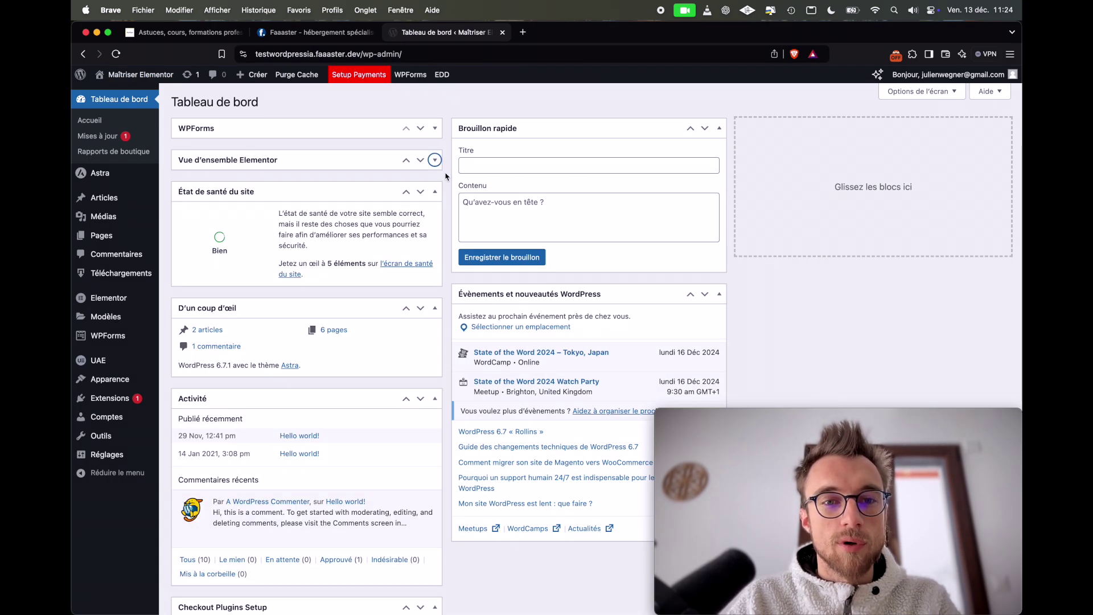
{"action": "left_click", "coordinate": [435, 130]}
{"action": "left_click", "coordinate": [436, 128]}
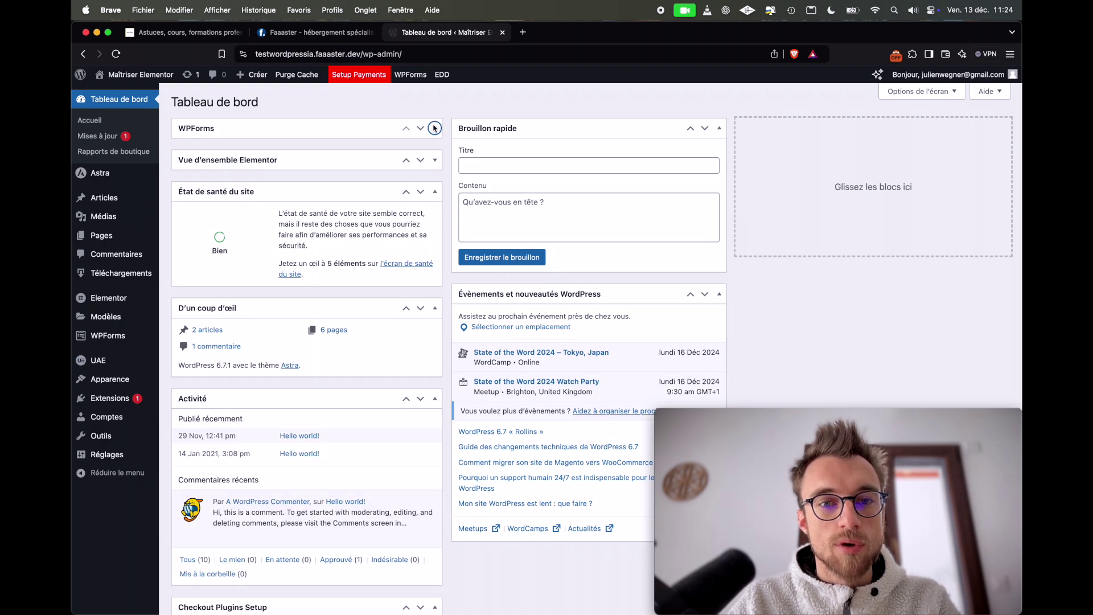
{"action": "scroll", "coordinate": [354, 299], "scroll_direction": "down", "scroll_amount": 3}
{"action": "scroll", "coordinate": [444, 299], "scroll_direction": "down", "scroll_amount": 4}
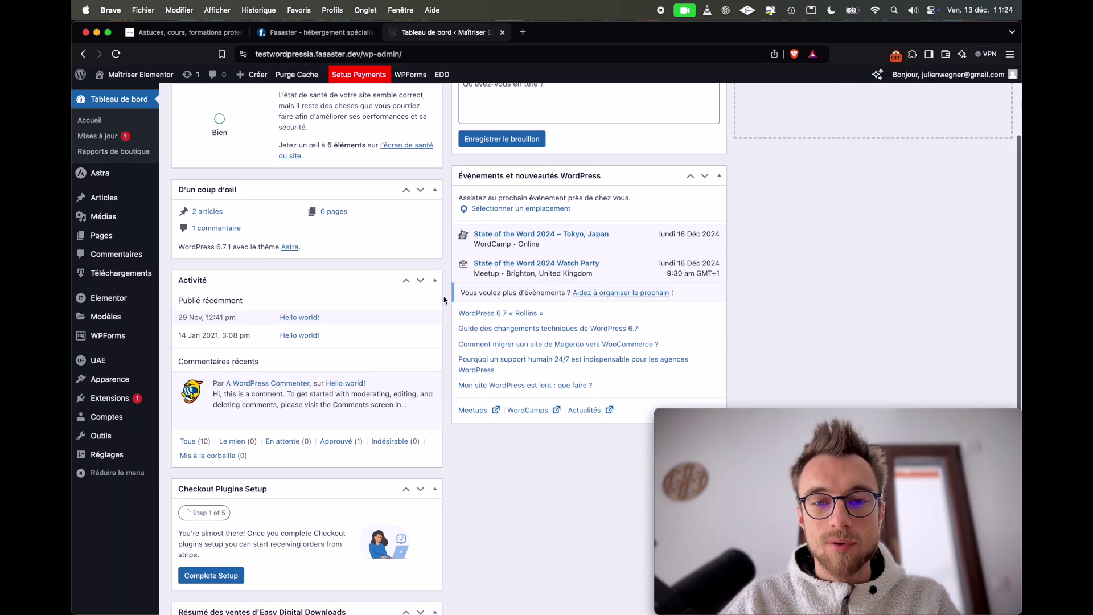
{"action": "scroll", "coordinate": [444, 299], "scroll_direction": "down", "scroll_amount": 4}
{"action": "scroll", "coordinate": [443, 296], "scroll_direction": "up", "scroll_amount": 8}
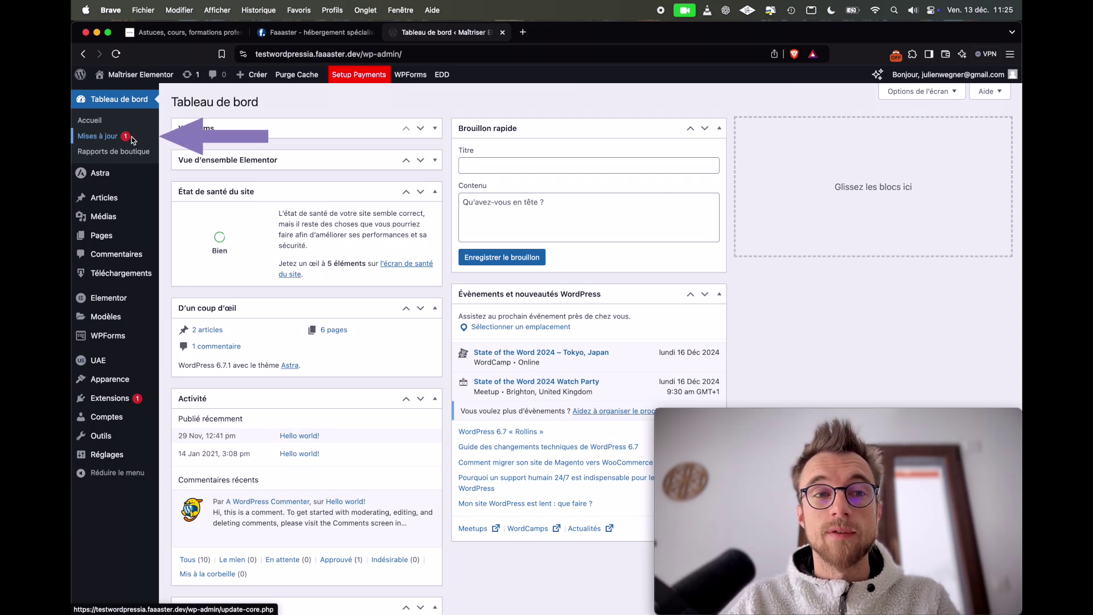
- Open the Mises à jour page and review the WordPress version, extension, theme and translation updates
{"action": "left_click", "coordinate": [99, 138]}
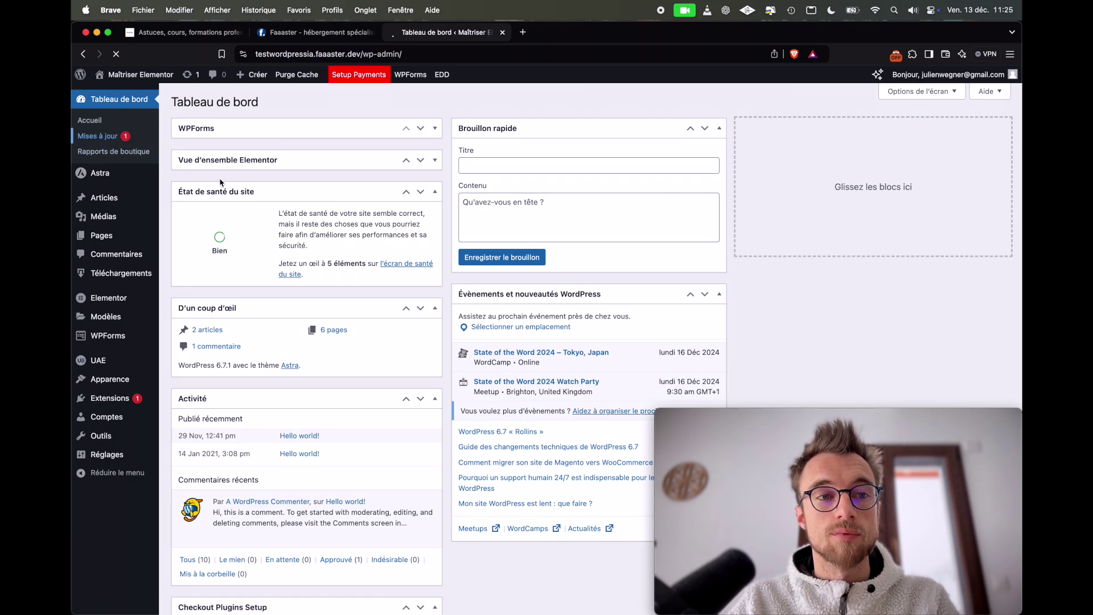
{"action": "scroll", "coordinate": [430, 276], "scroll_direction": "down", "scroll_amount": 3}
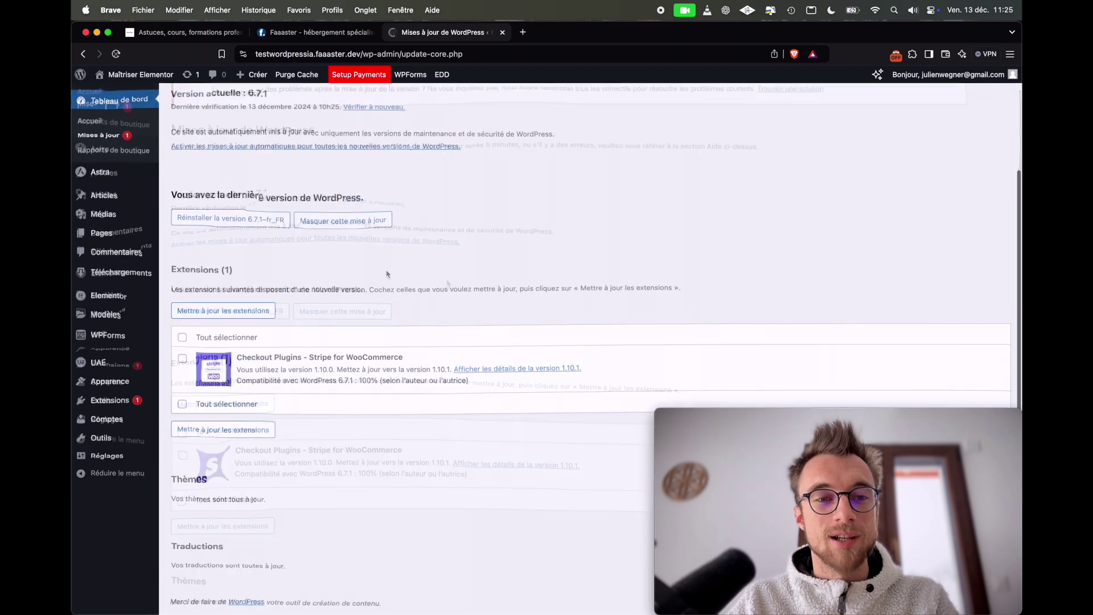
{"action": "scroll", "coordinate": [429, 275], "scroll_direction": "up", "scroll_amount": 2}
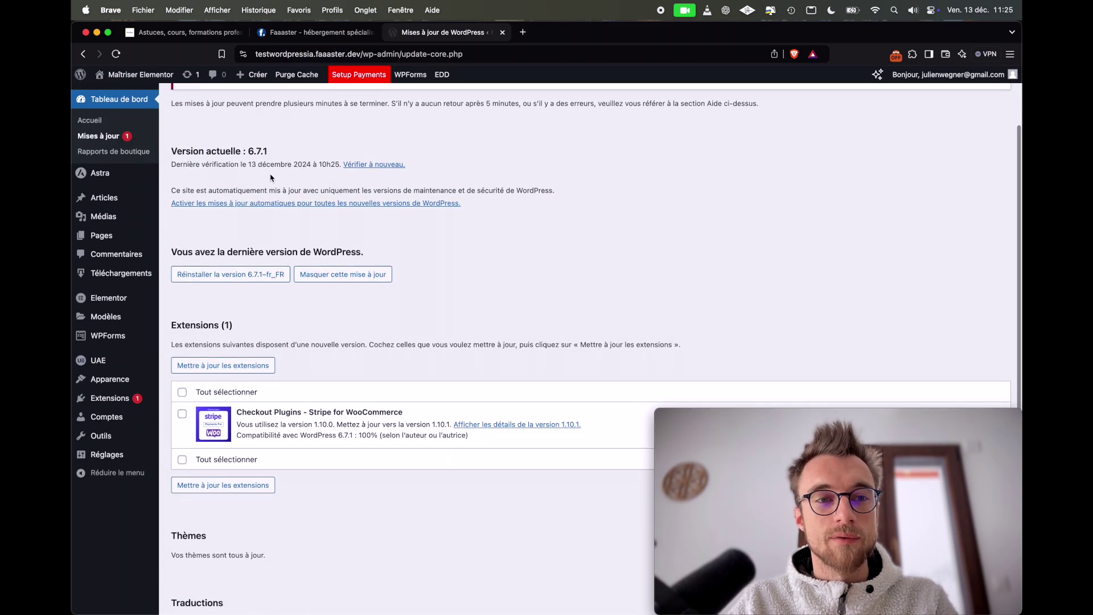
{"action": "scroll", "coordinate": [199, 257], "scroll_direction": "down", "scroll_amount": 2}
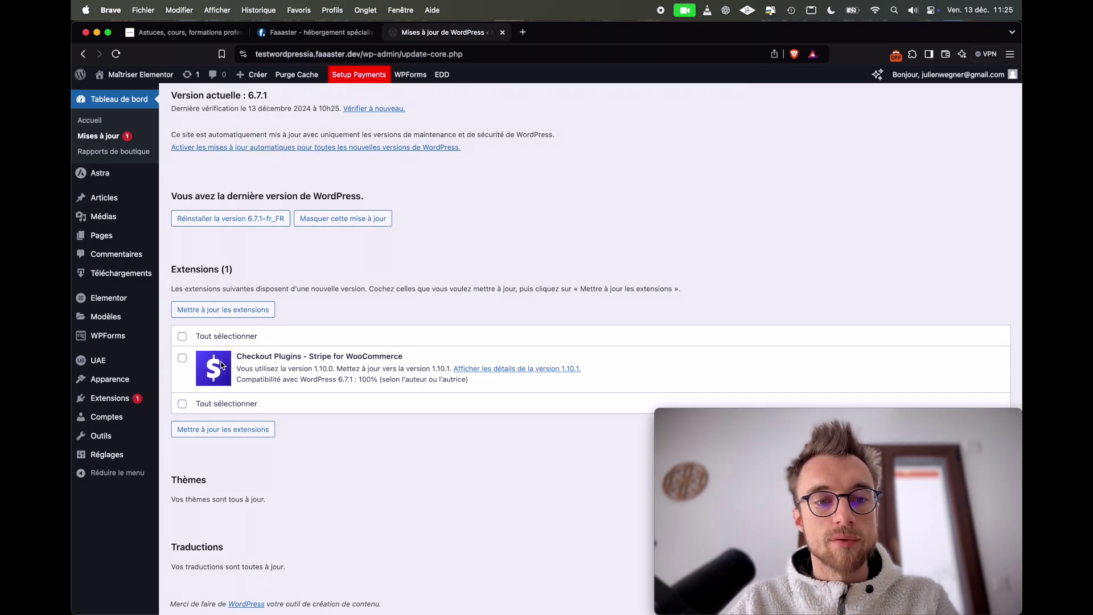
{"action": "scroll", "coordinate": [216, 431], "scroll_direction": "down", "scroll_amount": 1}
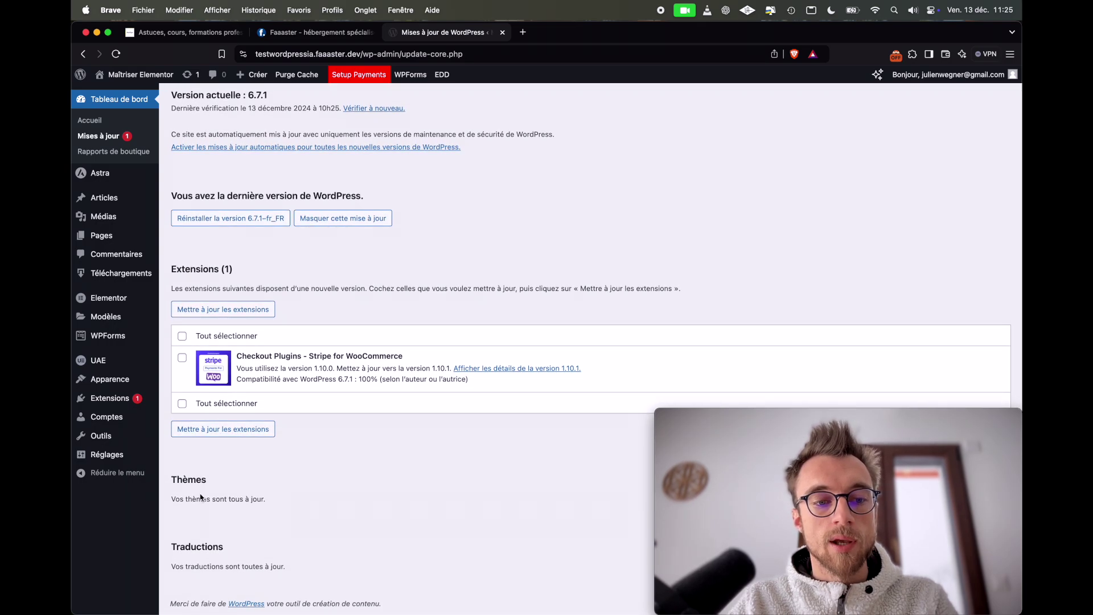
{"action": "scroll", "coordinate": [398, 421], "scroll_direction": "up", "scroll_amount": 3}
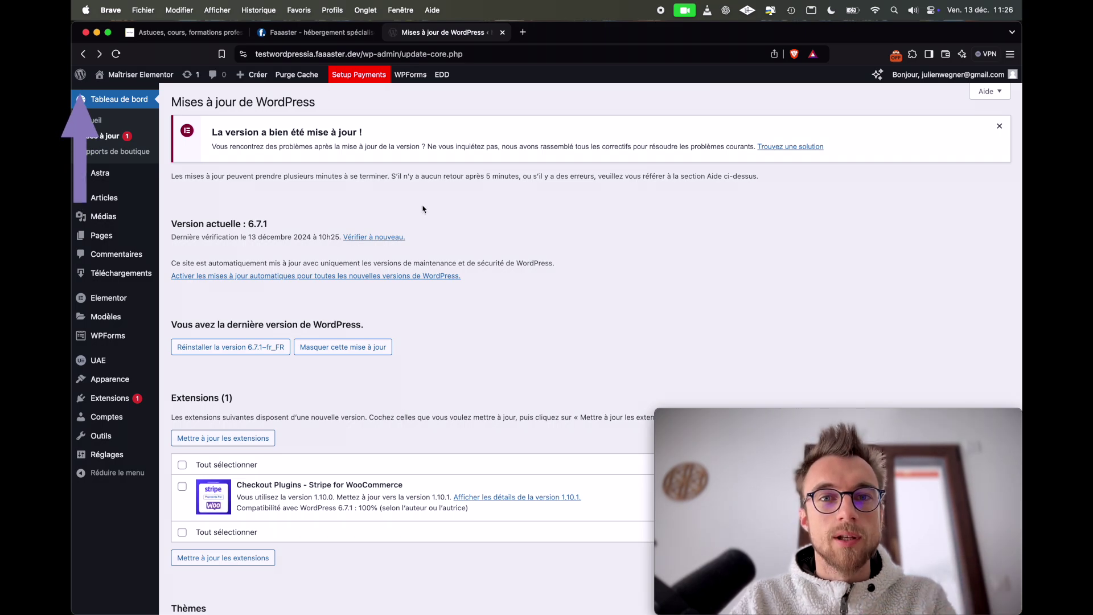
- Open the About WordPress page and read through its Nouveautés content
{"action": "mouse_move", "coordinate": [81, 78]}
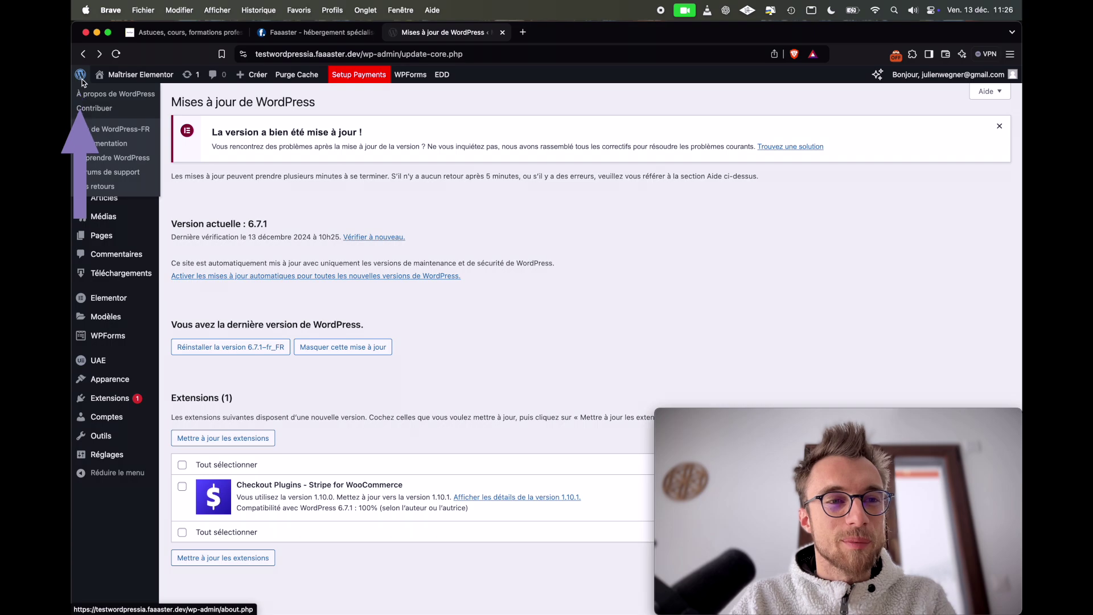
{"action": "left_click", "coordinate": [81, 76]}
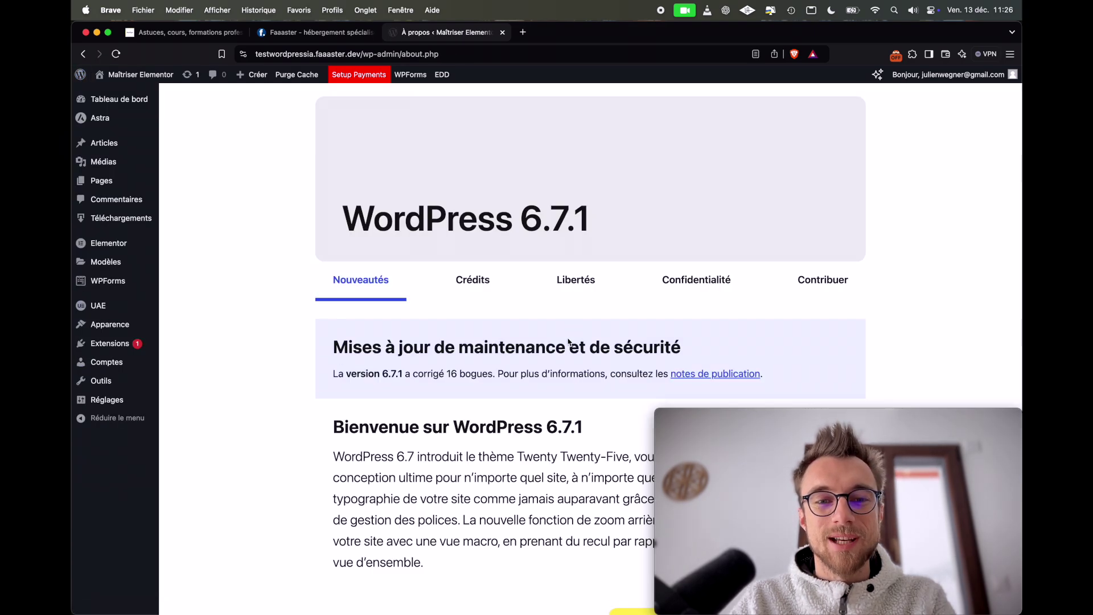
{"action": "scroll", "coordinate": [568, 341], "scroll_direction": "down", "scroll_amount": 6}
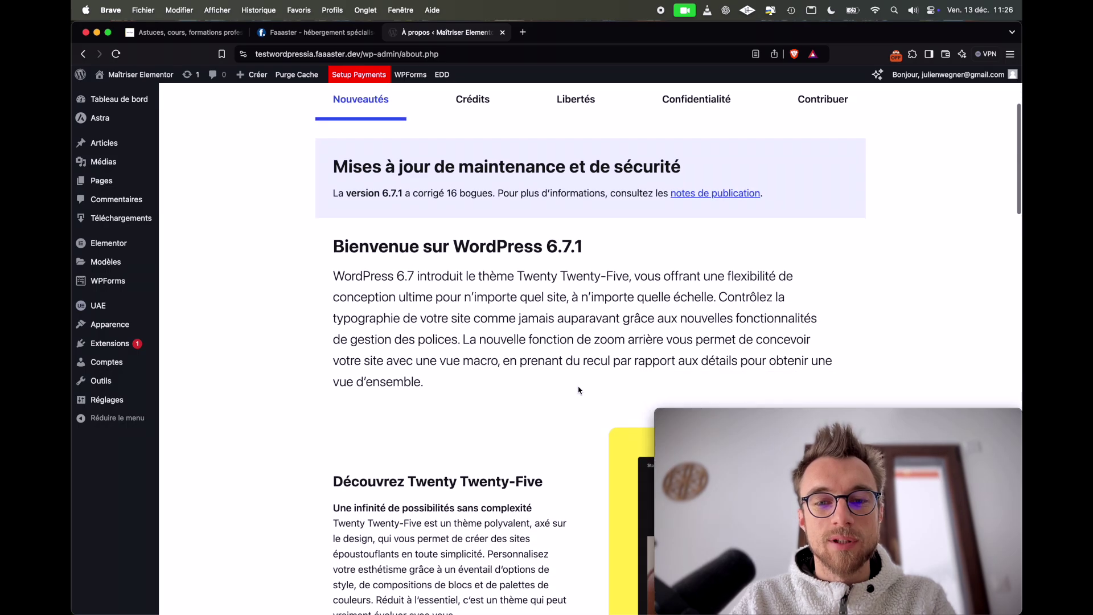
{"action": "scroll", "coordinate": [579, 391], "scroll_direction": "down", "scroll_amount": 20}
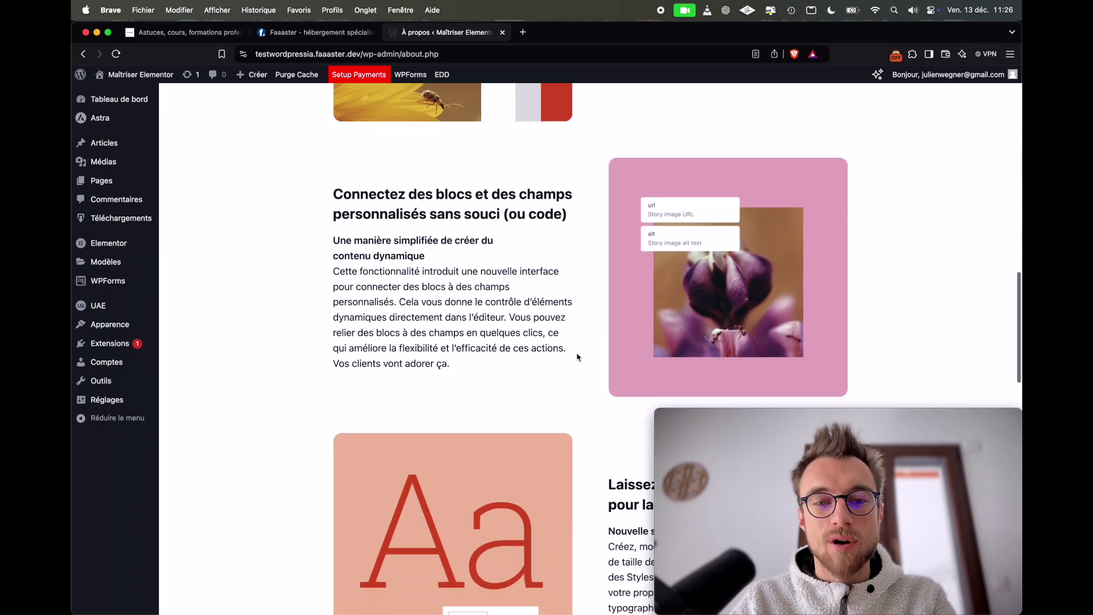
{"action": "scroll", "coordinate": [577, 358], "scroll_direction": "down", "scroll_amount": 20}
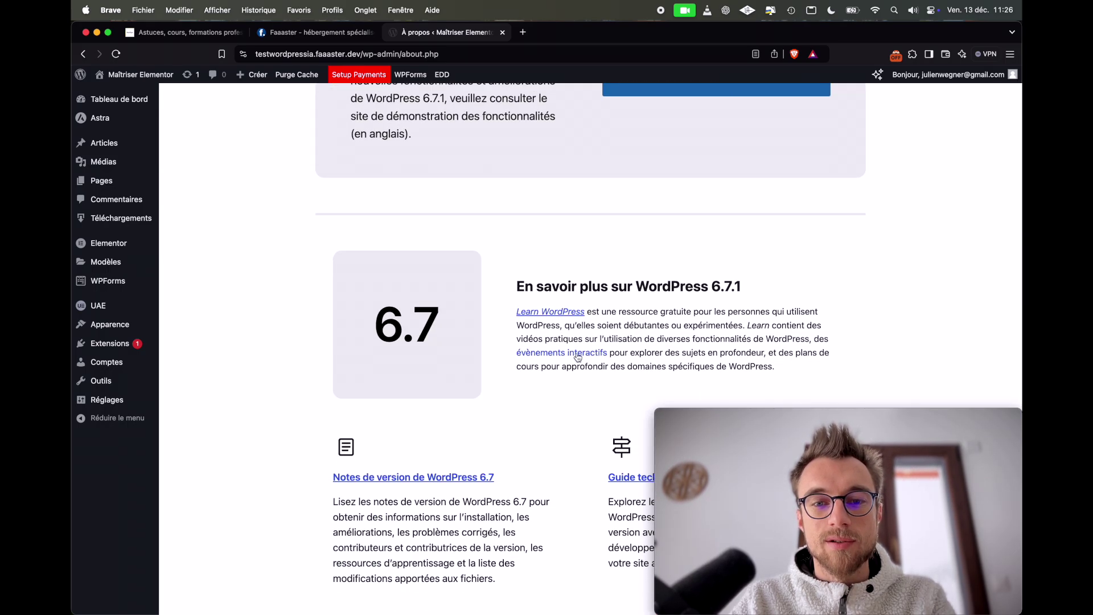
{"action": "scroll", "coordinate": [579, 357], "scroll_direction": "down", "scroll_amount": 2}
{"action": "scroll", "coordinate": [578, 357], "scroll_direction": "up", "scroll_amount": 20}
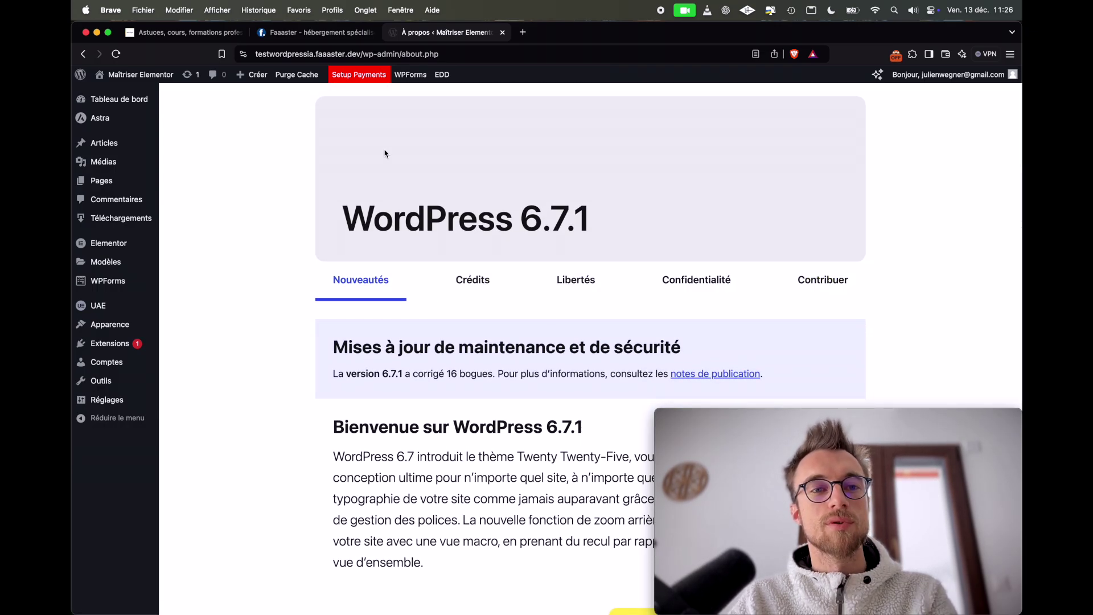
- Open the list of all articles and look over its entries and the option for adding an article
{"action": "mouse_move", "coordinate": [123, 102]}
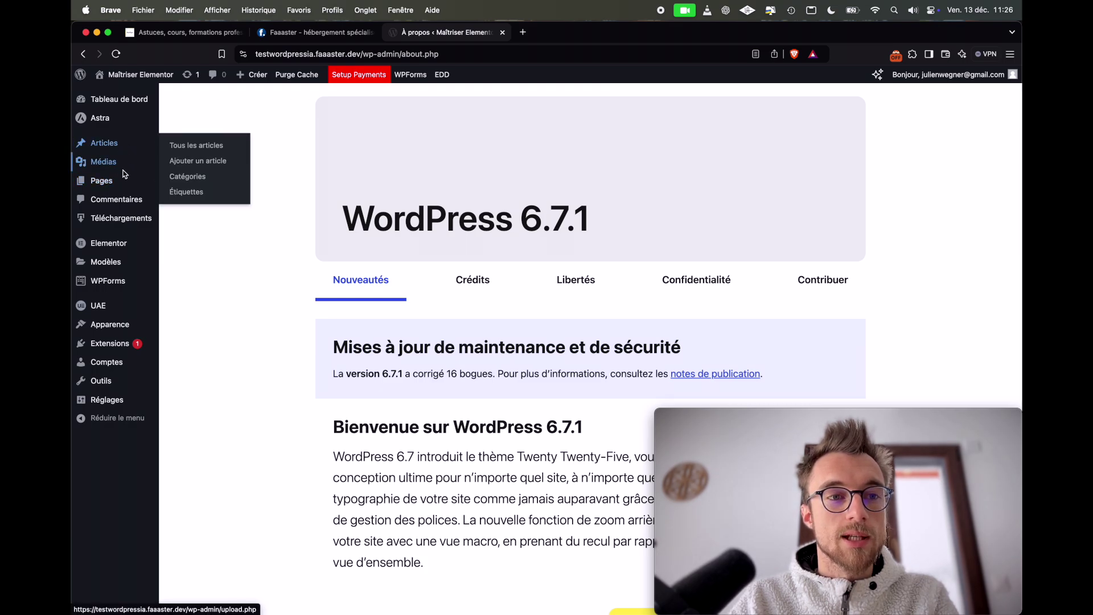
{"action": "mouse_move", "coordinate": [115, 150]}
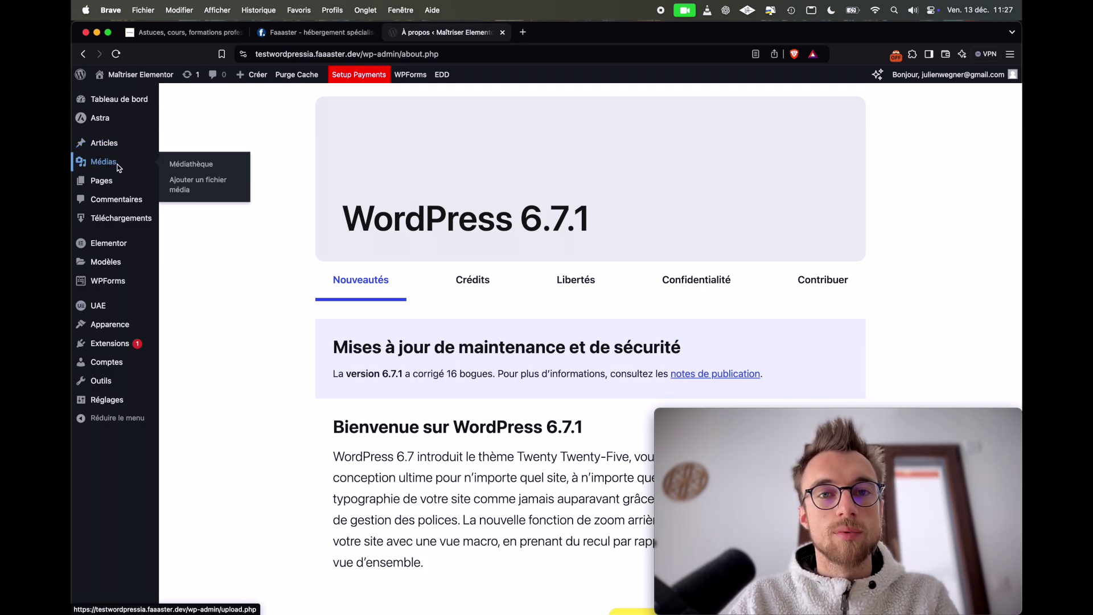
{"action": "mouse_move", "coordinate": [110, 183]}
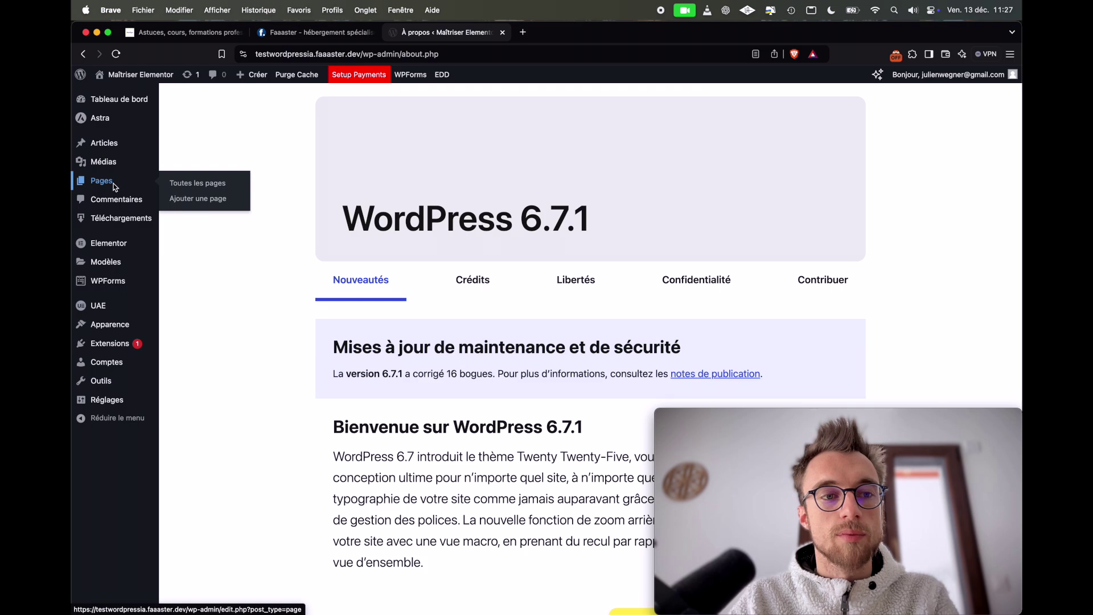
{"action": "mouse_move", "coordinate": [114, 148]}
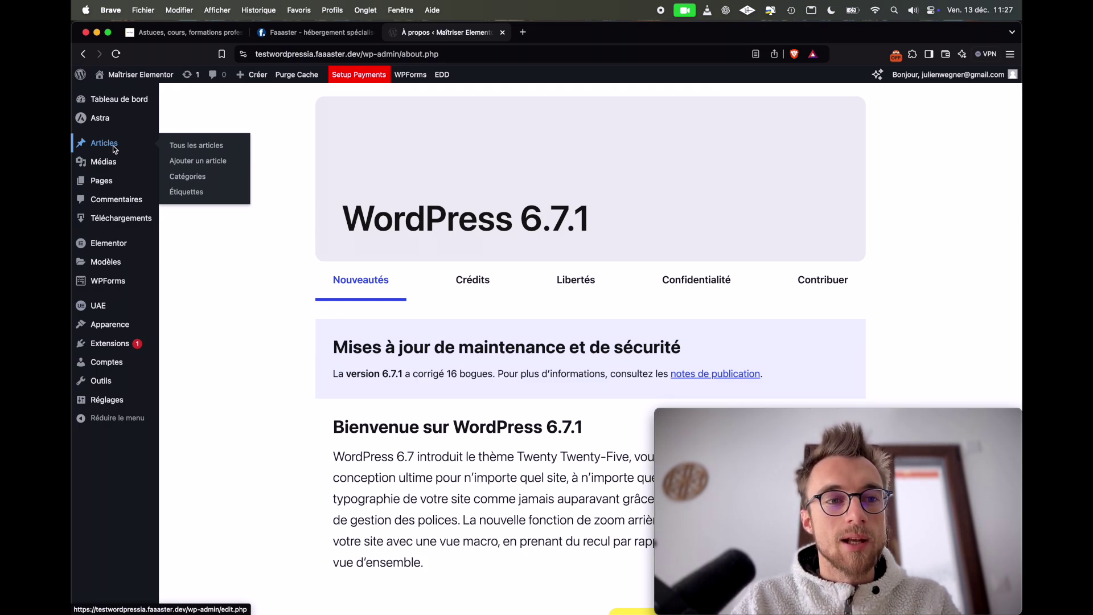
{"action": "left_click", "coordinate": [105, 149]}
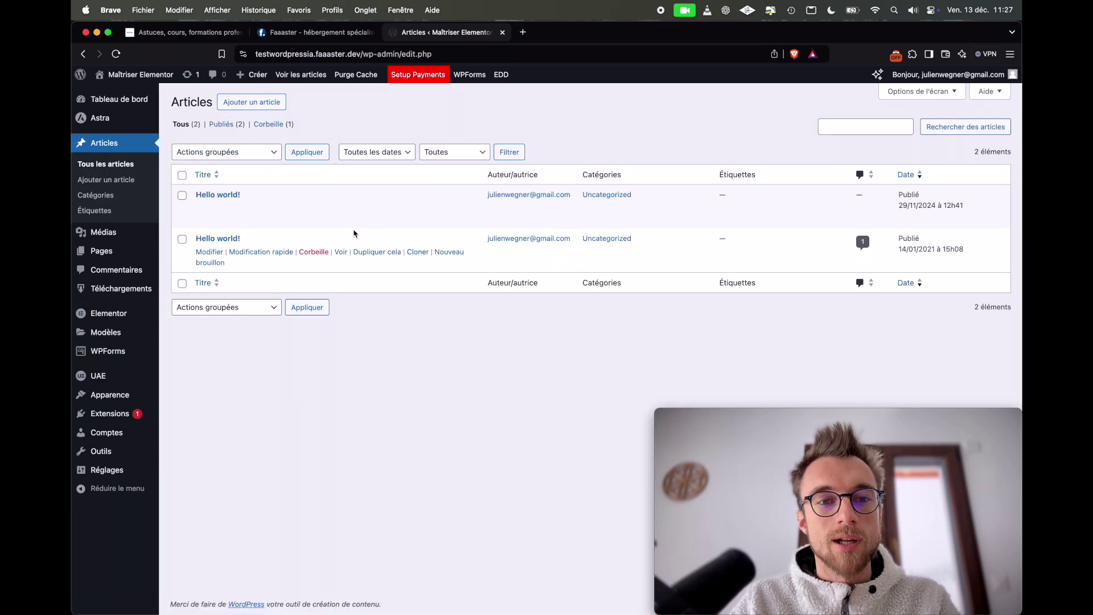
{"action": "mouse_move", "coordinate": [232, 211]}
{"action": "mouse_move", "coordinate": [225, 254]}
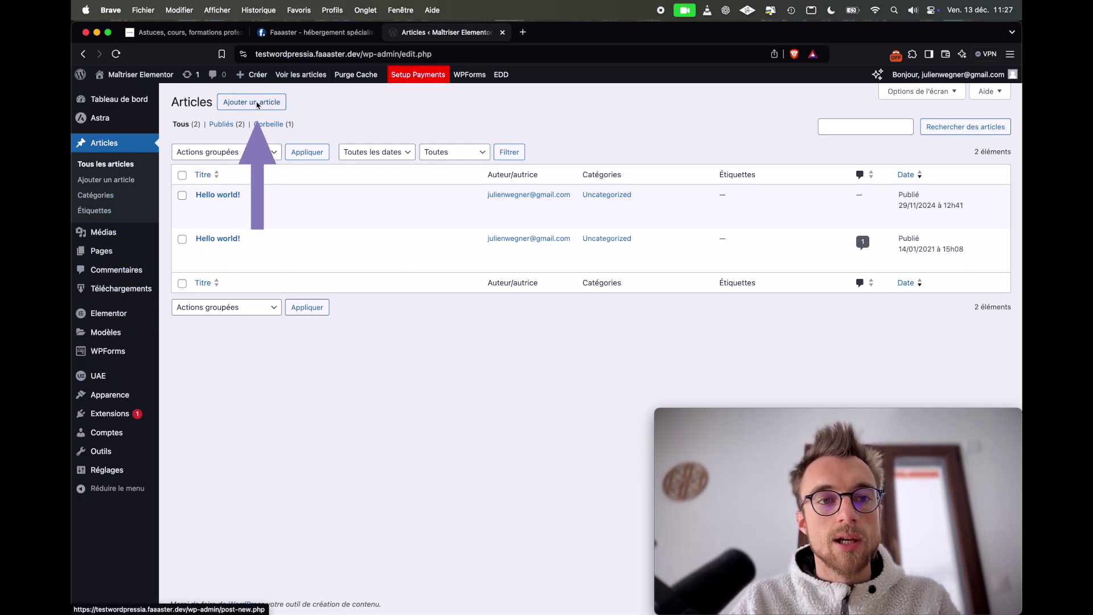
{"action": "mouse_move", "coordinate": [286, 242]}
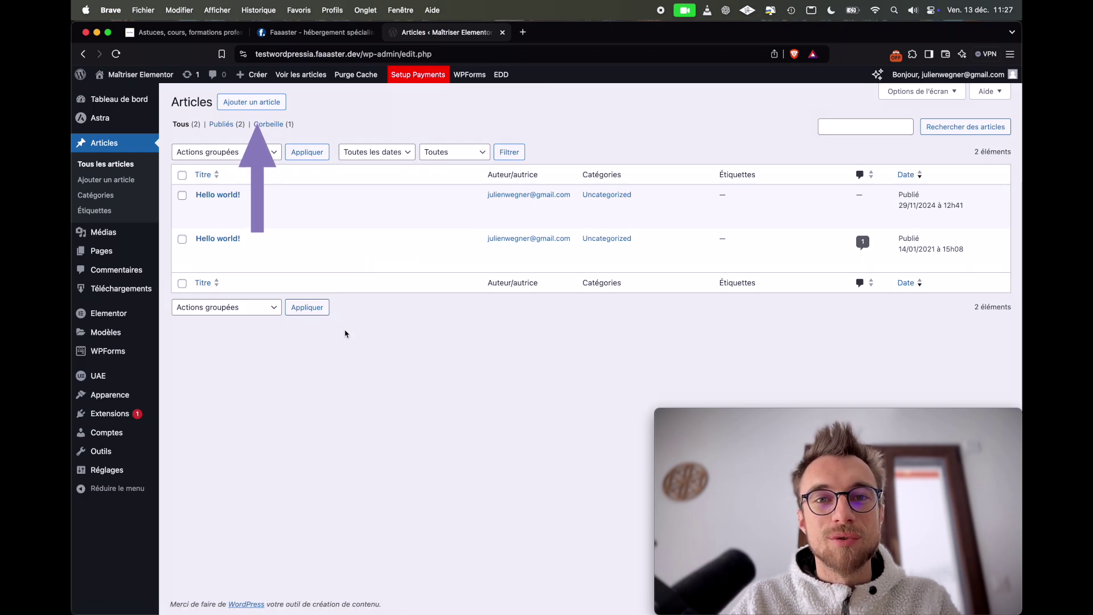
- View the media library, followed by the list of all pages
{"action": "left_click", "coordinate": [109, 238]}
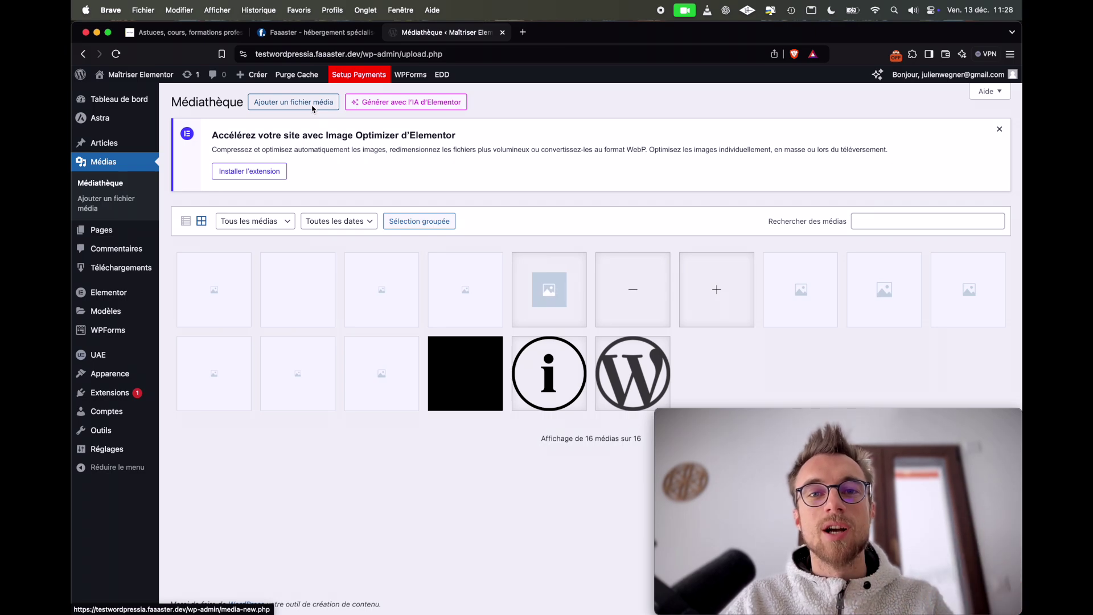
{"action": "mouse_move", "coordinate": [112, 237]}
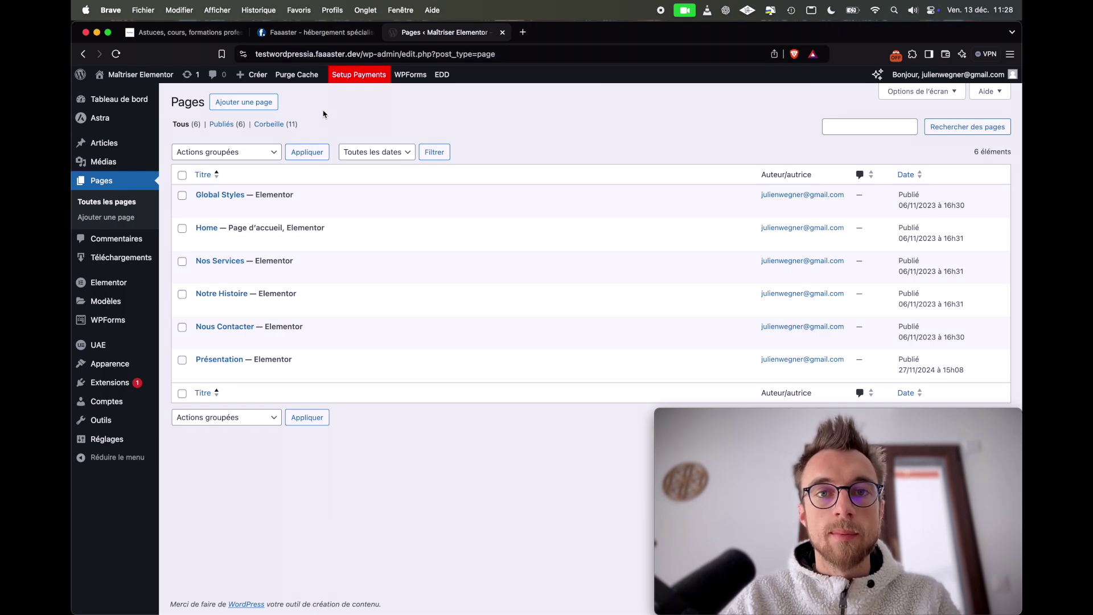
- Open the Téléchargements section of the administration area
{"action": "mouse_move", "coordinate": [113, 160]}
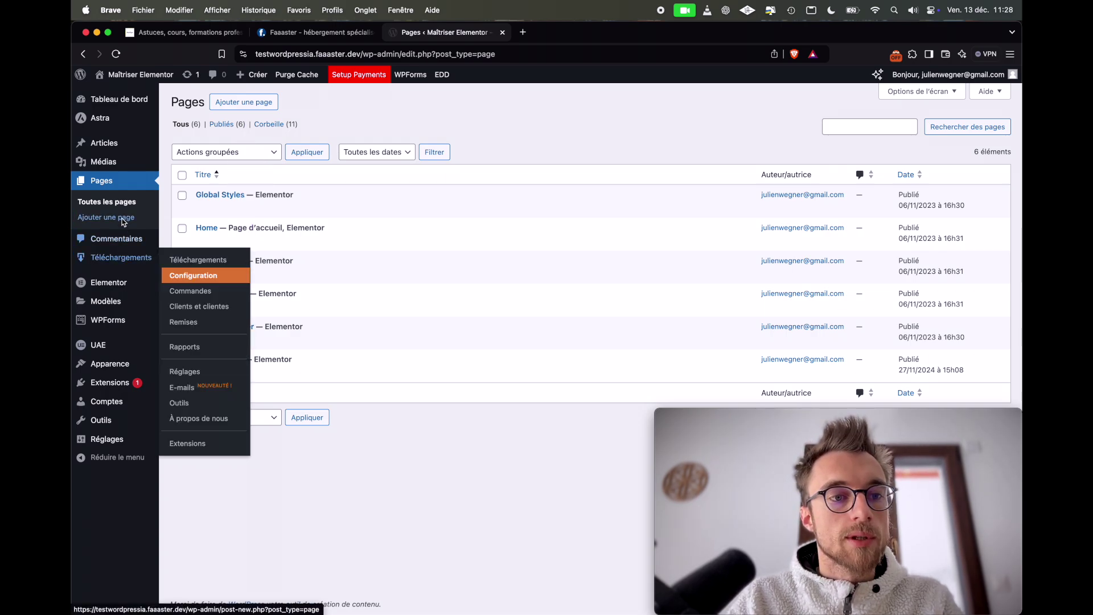
{"action": "left_click", "coordinate": [124, 265]}
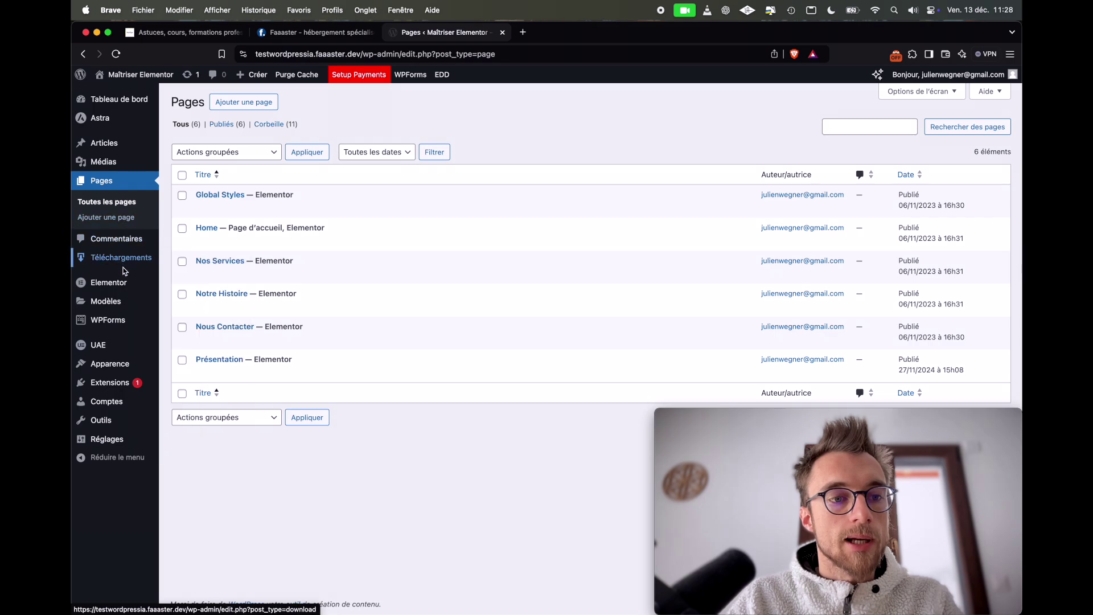
- Open the Menus page of the Apparence section and look over the structure and settings of Primary Menu
{"action": "mouse_move", "coordinate": [109, 362]}
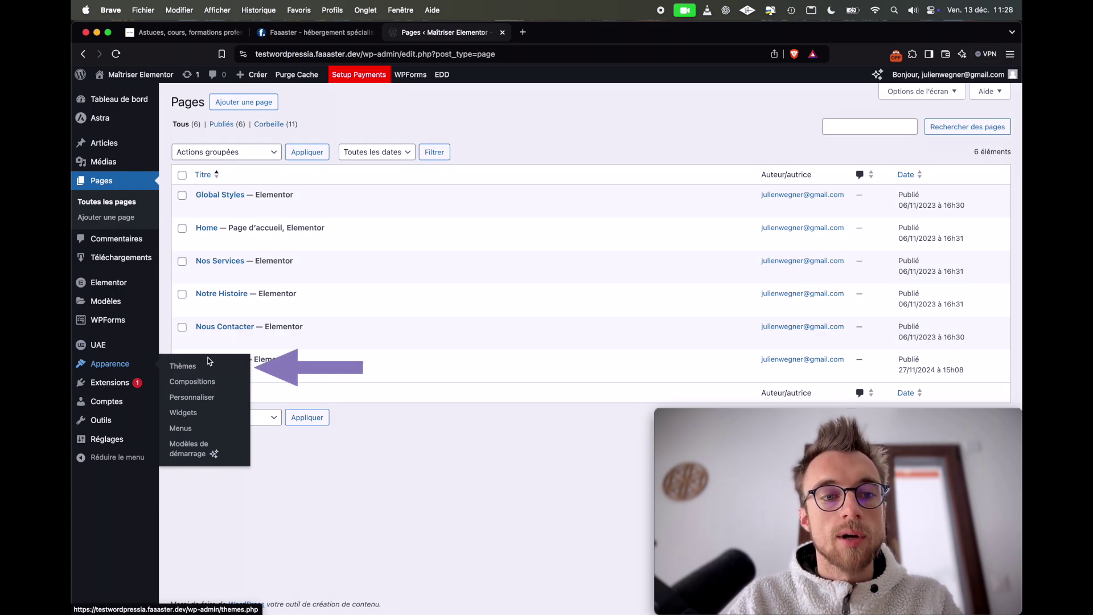
{"action": "left_click", "coordinate": [223, 365]}
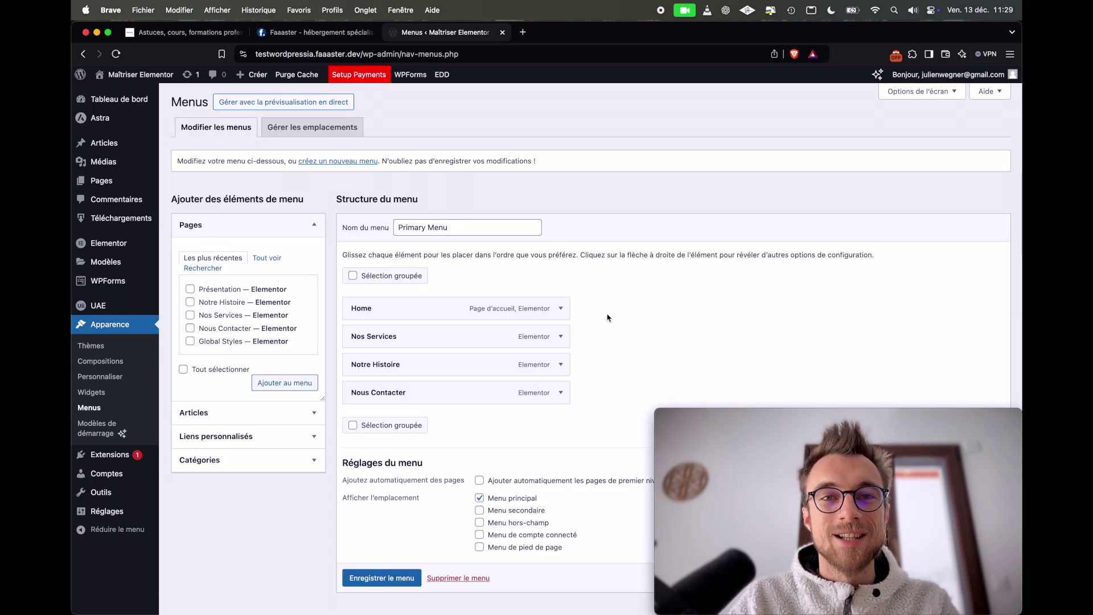
{"action": "scroll", "coordinate": [607, 317], "scroll_direction": "down", "scroll_amount": 1}
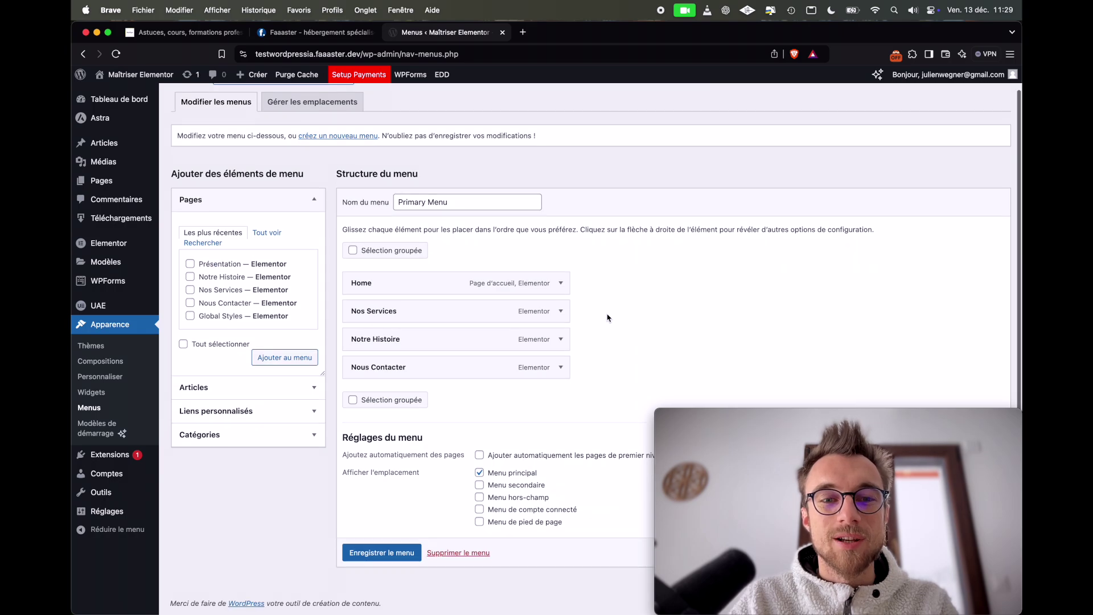
{"action": "scroll", "coordinate": [610, 316], "scroll_direction": "up", "scroll_amount": 1}
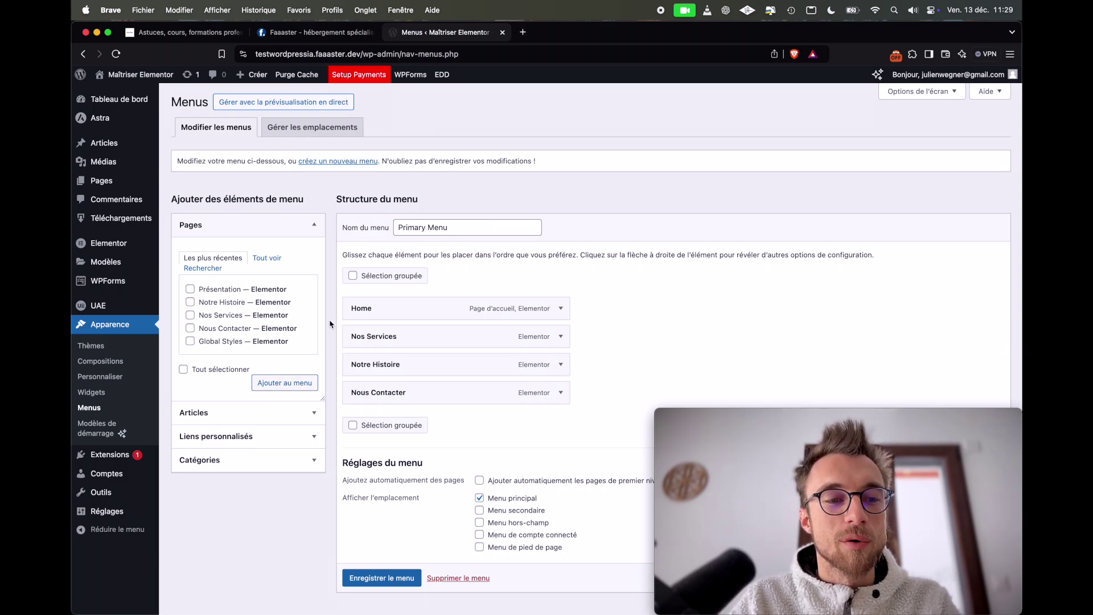
- Open the list of installed extensions and look through its entries, including their versions, actions and available updates
{"action": "left_click", "coordinate": [103, 455]}
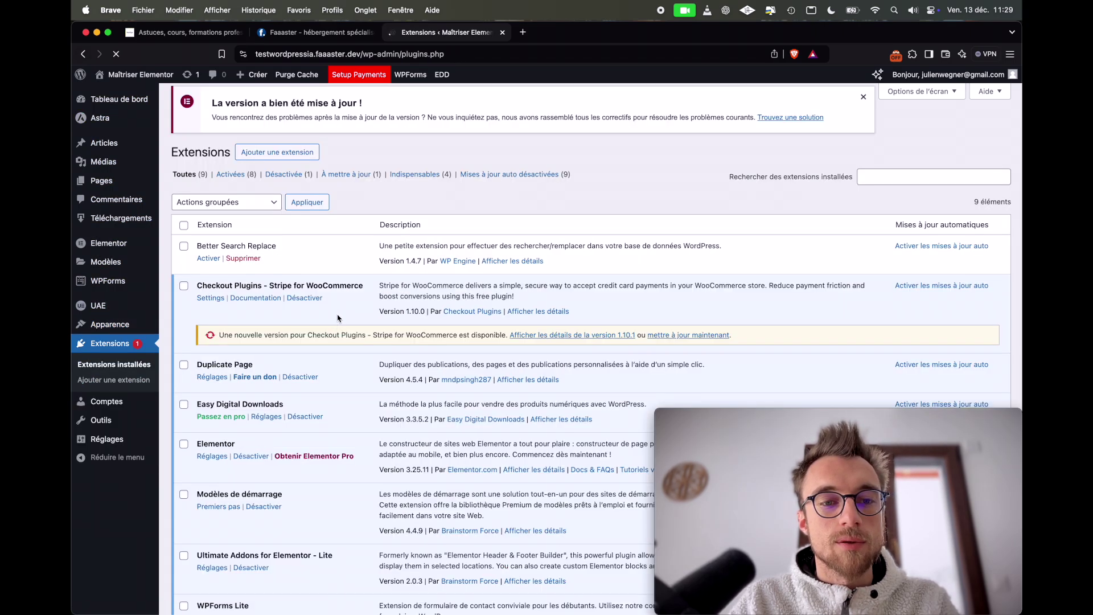
{"action": "scroll", "coordinate": [351, 311], "scroll_direction": "down", "scroll_amount": 5}
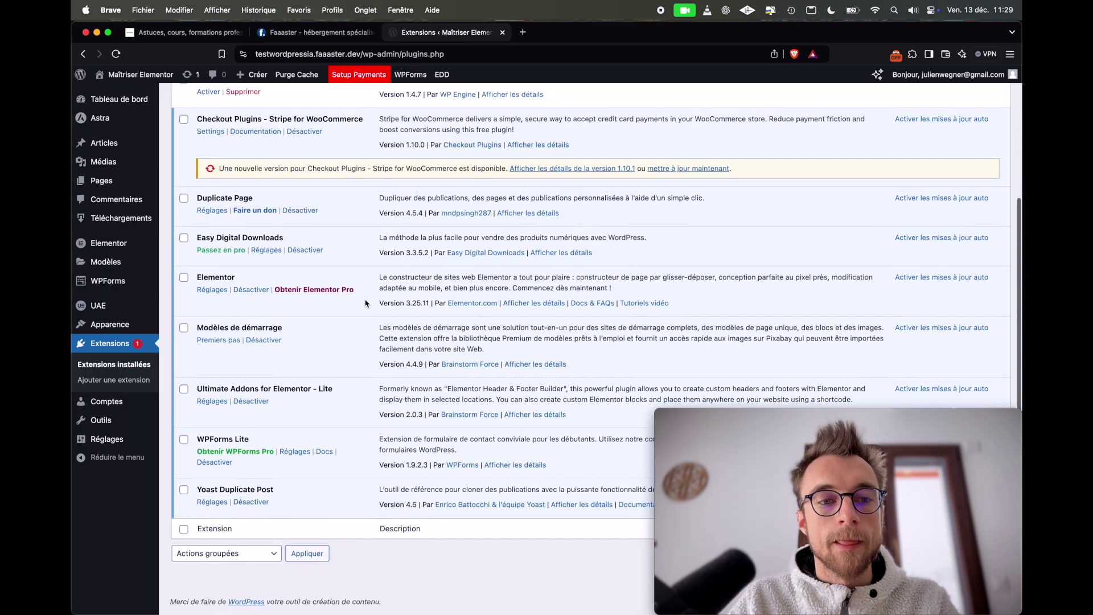
{"action": "scroll", "coordinate": [366, 302], "scroll_direction": "up", "scroll_amount": 2}
{"action": "scroll", "coordinate": [367, 303], "scroll_direction": "up", "scroll_amount": 2}
{"action": "scroll", "coordinate": [366, 303], "scroll_direction": "down", "scroll_amount": 3}
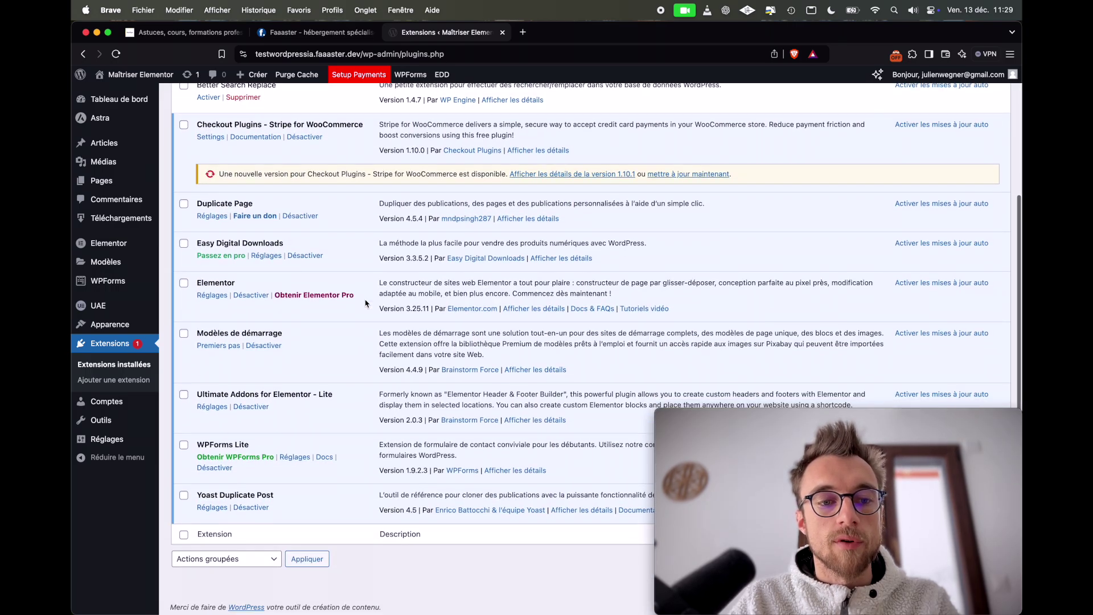
{"action": "scroll", "coordinate": [367, 303], "scroll_direction": "up", "scroll_amount": 3}
{"action": "scroll", "coordinate": [367, 303], "scroll_direction": "down", "scroll_amount": 1}
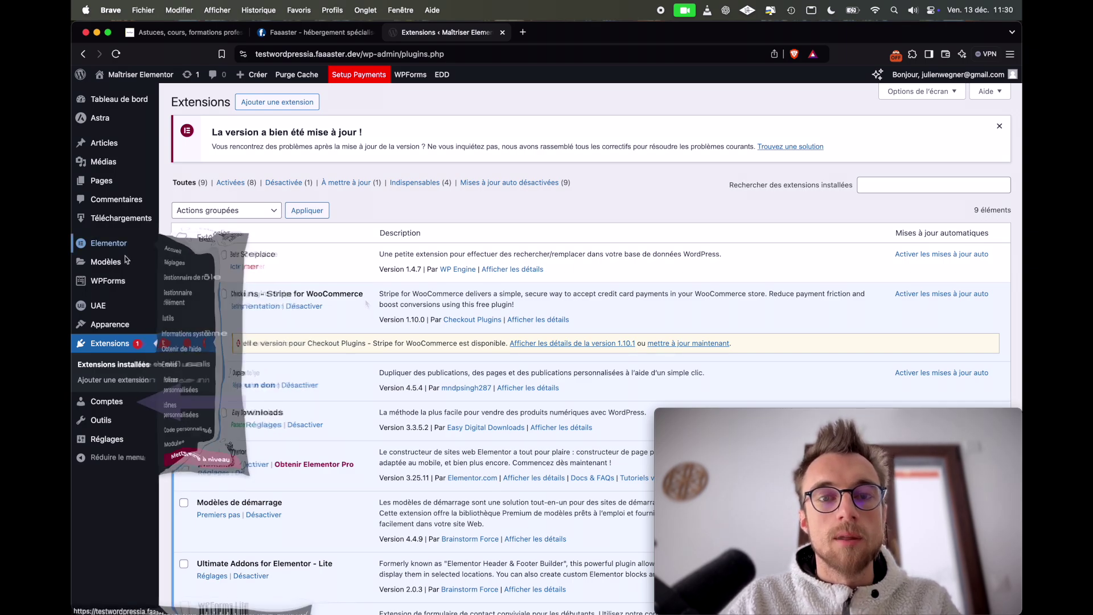
- View the list of all user accounts in Comptes, followed by the available tools in Outils
{"action": "left_click", "coordinate": [109, 405]}
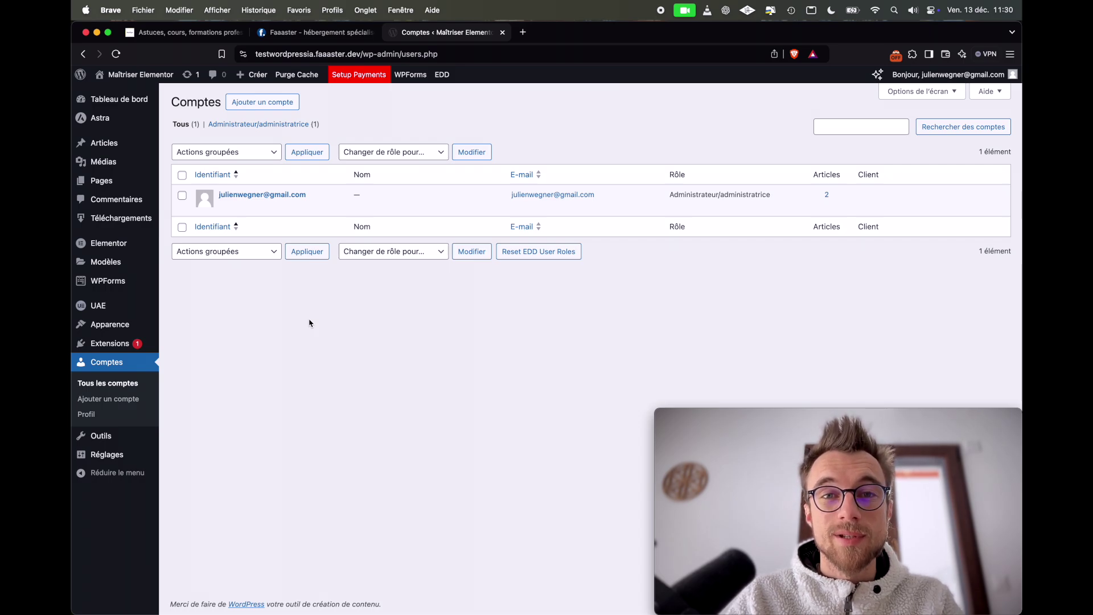
{"action": "left_click", "coordinate": [101, 436]}
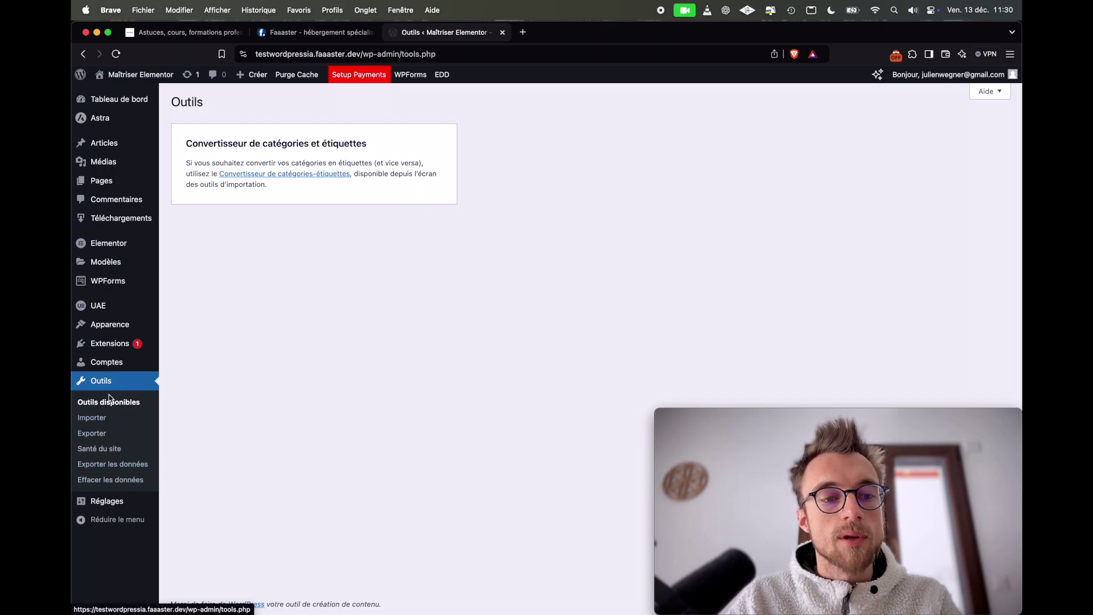
- Open the general settings and review the site title, icon, web addresses, language, time zone, and date and time formats
{"action": "left_click", "coordinate": [104, 504]}
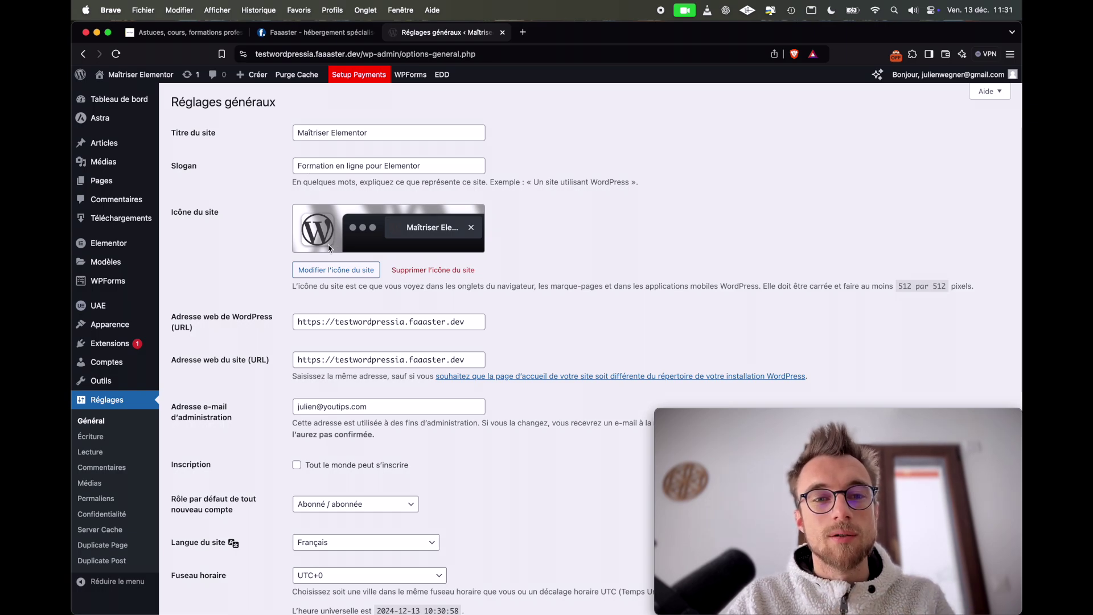
{"action": "scroll", "coordinate": [338, 241], "scroll_direction": "down", "scroll_amount": 1}
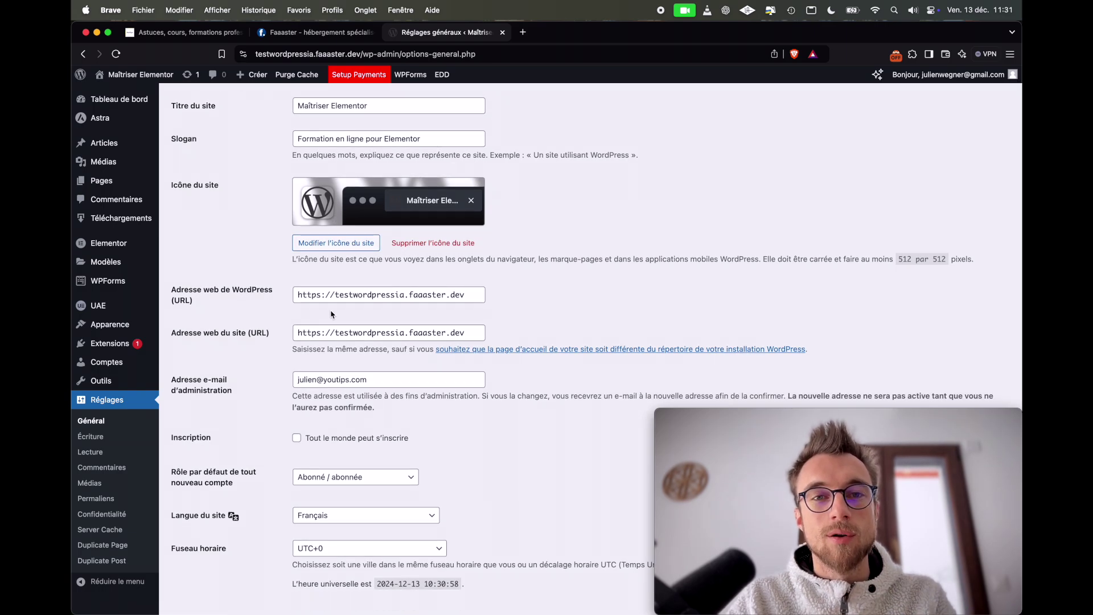
{"action": "scroll", "coordinate": [331, 314], "scroll_direction": "down", "scroll_amount": 2}
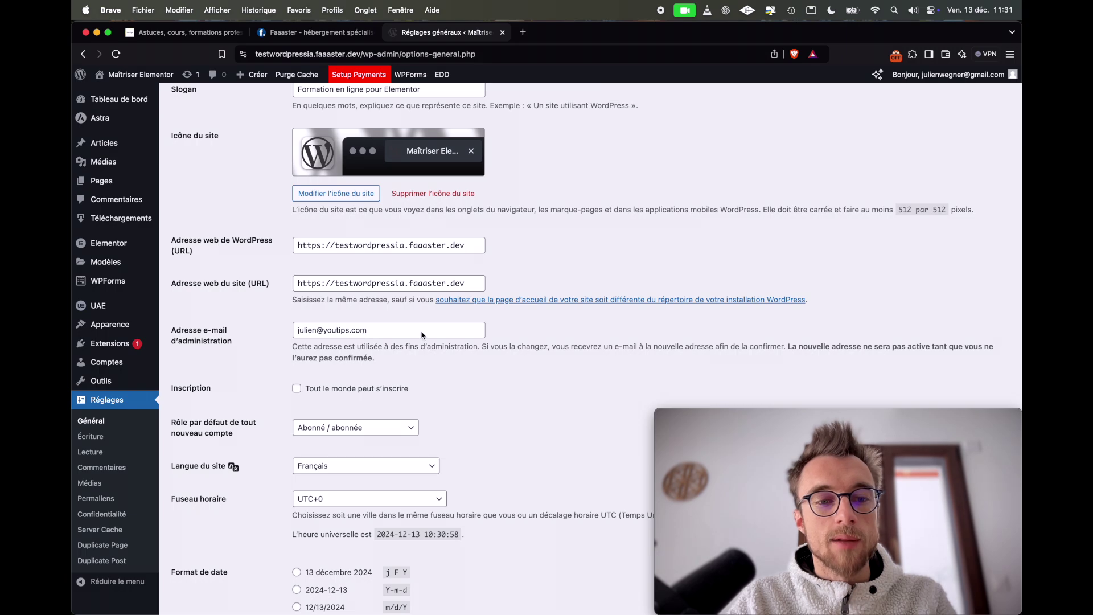
{"action": "scroll", "coordinate": [422, 335], "scroll_direction": "down", "scroll_amount": 3}
{"action": "scroll", "coordinate": [423, 336], "scroll_direction": "down", "scroll_amount": 7}
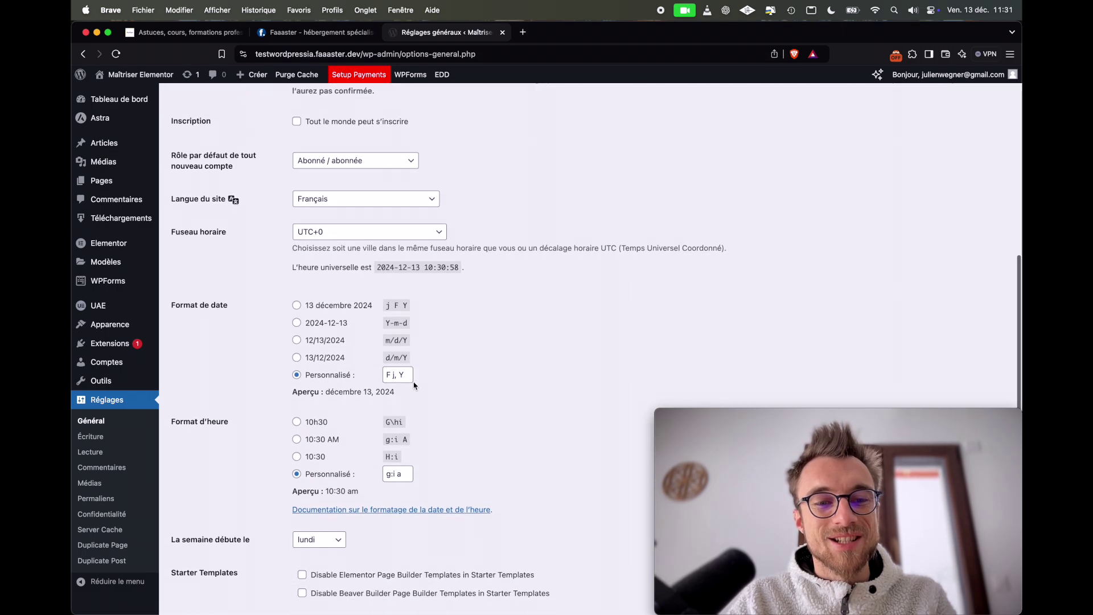
{"action": "scroll", "coordinate": [359, 439], "scroll_direction": "down", "scroll_amount": 4}
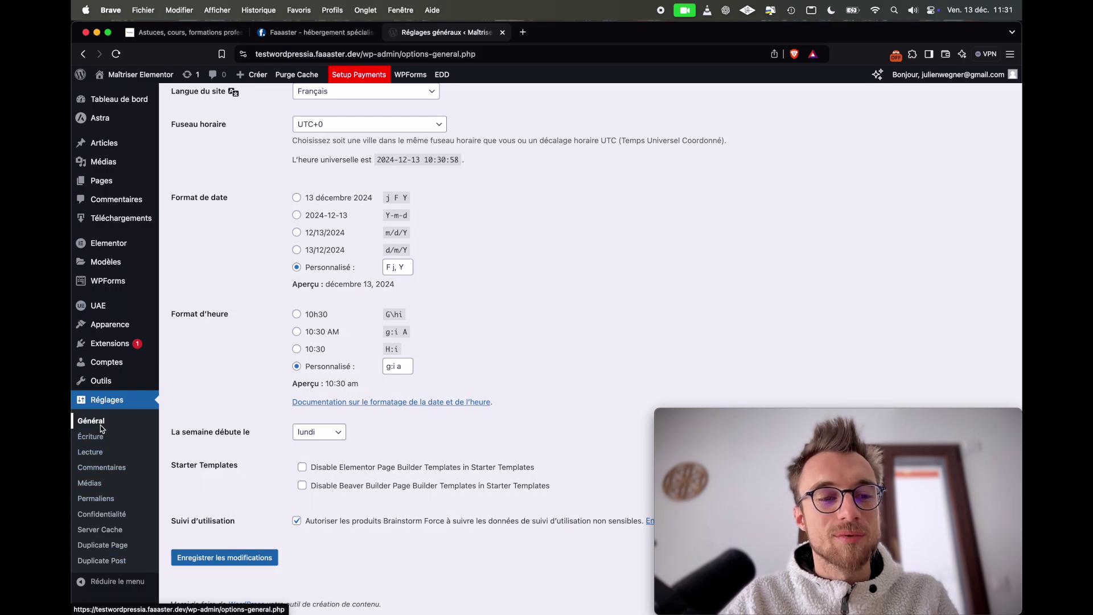
{"action": "scroll", "coordinate": [264, 268], "scroll_direction": "up", "scroll_amount": 10}
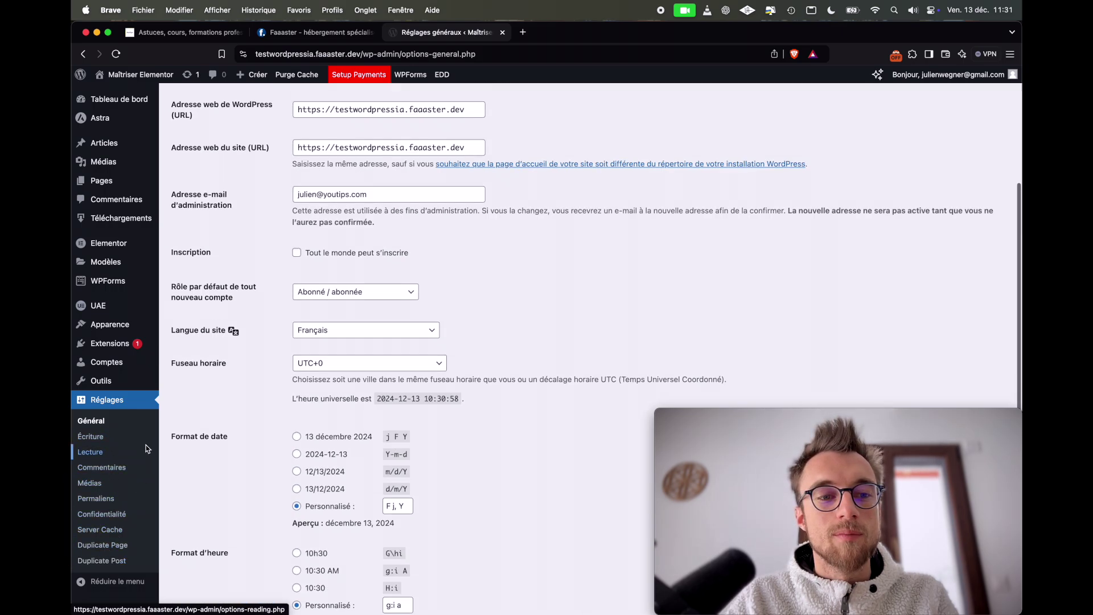
{"action": "mouse_move", "coordinate": [133, 105]}
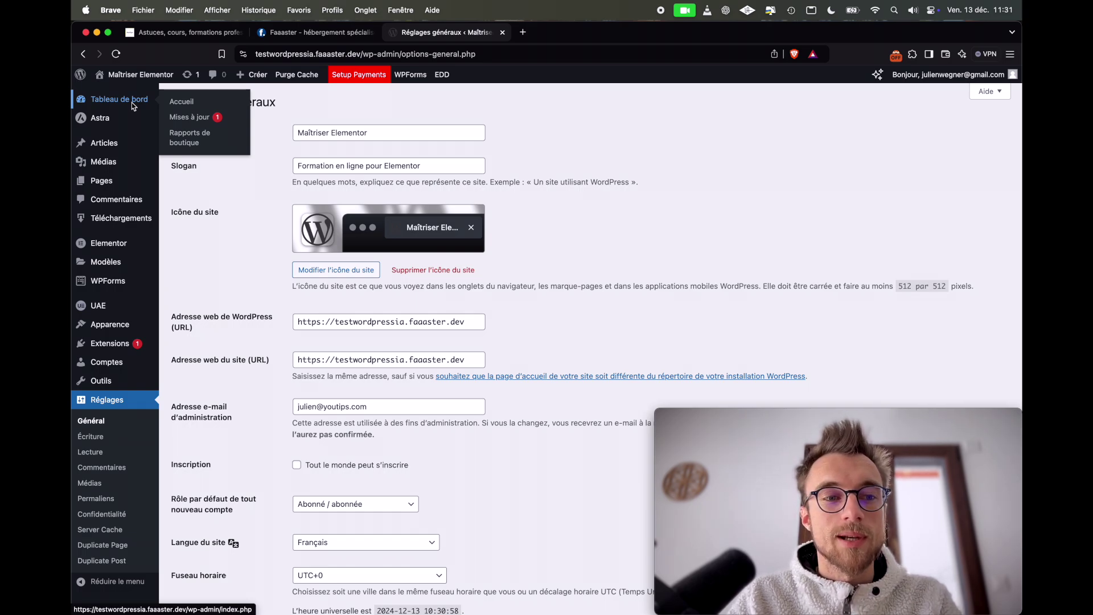
{"action": "mouse_move", "coordinate": [121, 77]}
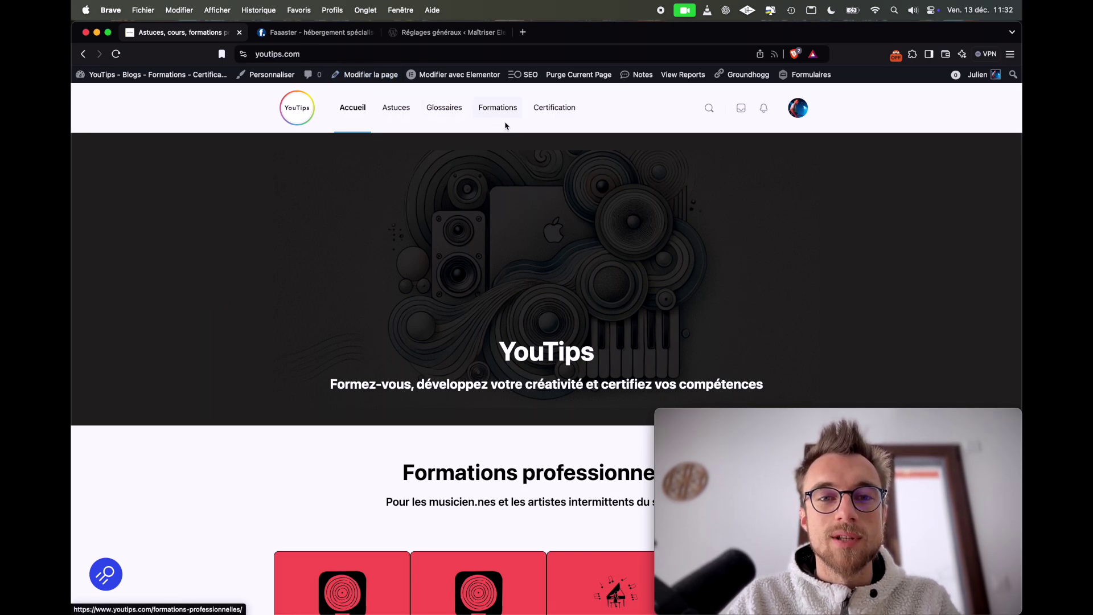
- On the YouTips website, look over the home page's professional training and Astuces sections, and open the Formations page
{"action": "scroll", "coordinate": [533, 212], "scroll_direction": "down", "scroll_amount": 15}
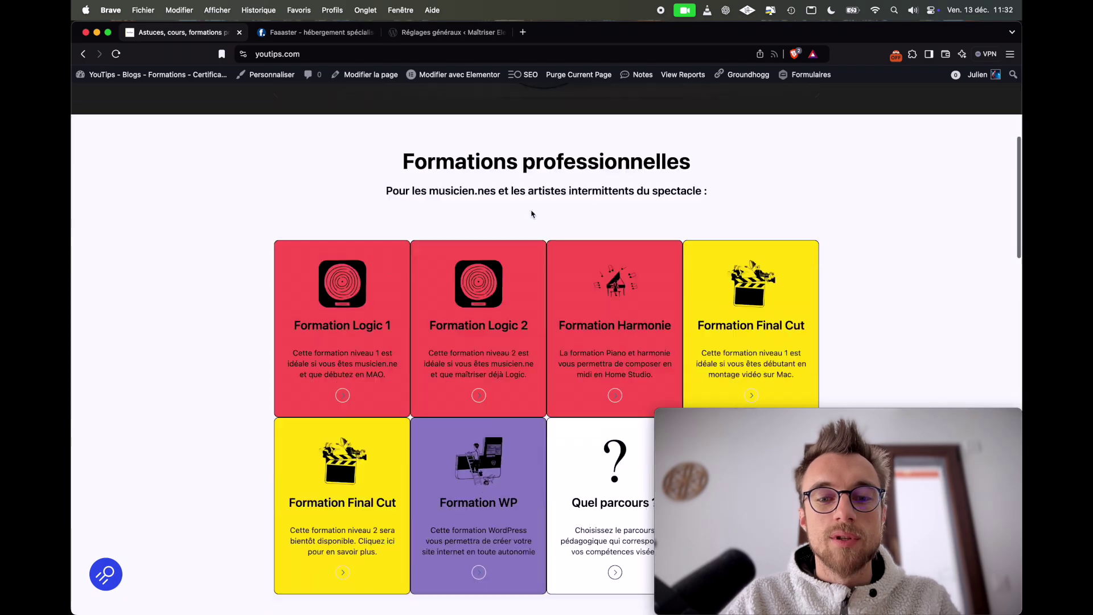
{"action": "scroll", "coordinate": [533, 215], "scroll_direction": "down", "scroll_amount": 4}
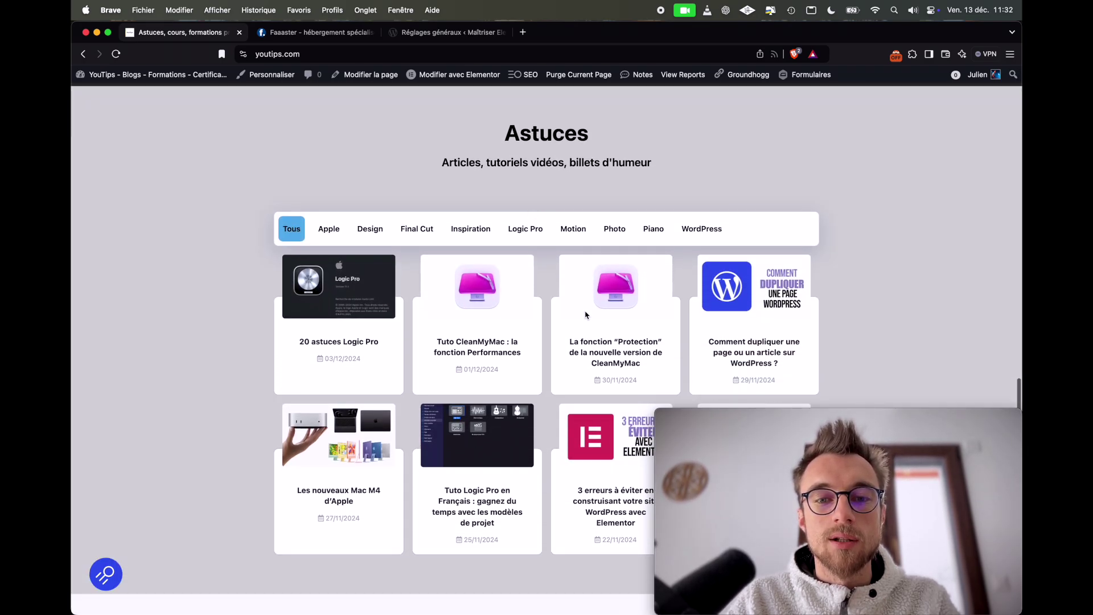
{"action": "scroll", "coordinate": [586, 310], "scroll_direction": "down", "scroll_amount": 2}
{"action": "scroll", "coordinate": [550, 247], "scroll_direction": "down", "scroll_amount": 2}
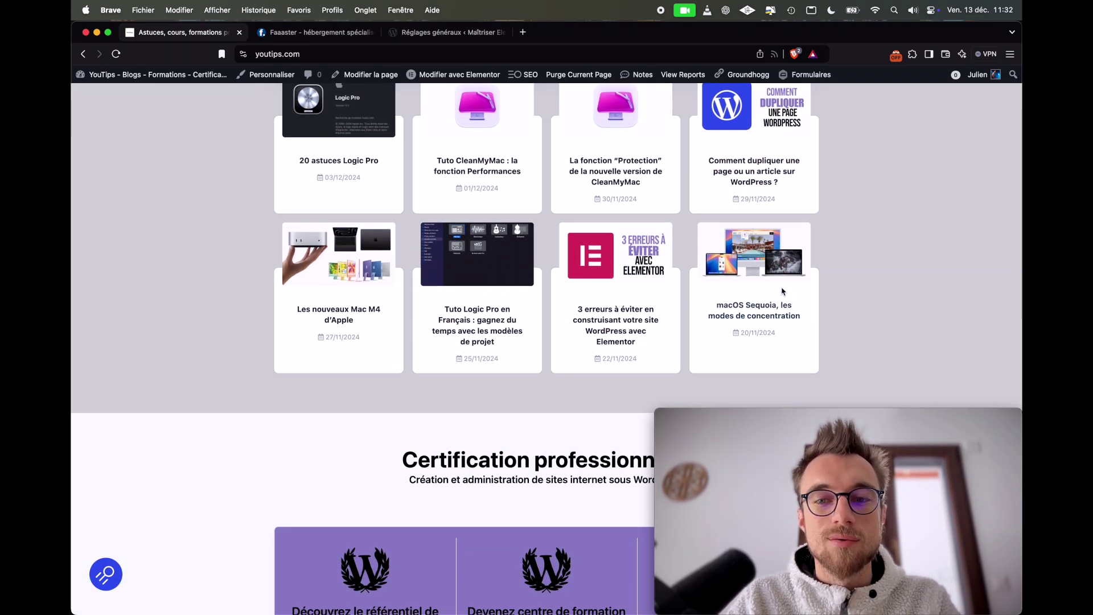
{"action": "scroll", "coordinate": [880, 247], "scroll_direction": "up", "scroll_amount": 1}
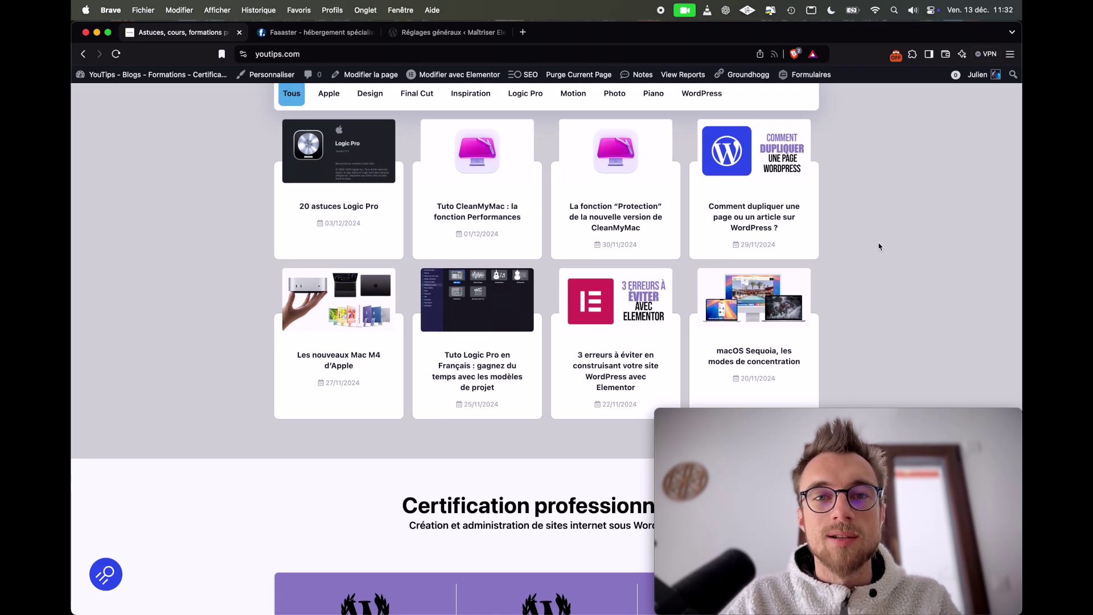
{"action": "scroll", "coordinate": [880, 246], "scroll_direction": "down", "scroll_amount": 2}
{"action": "scroll", "coordinate": [879, 247], "scroll_direction": "up", "scroll_amount": 3}
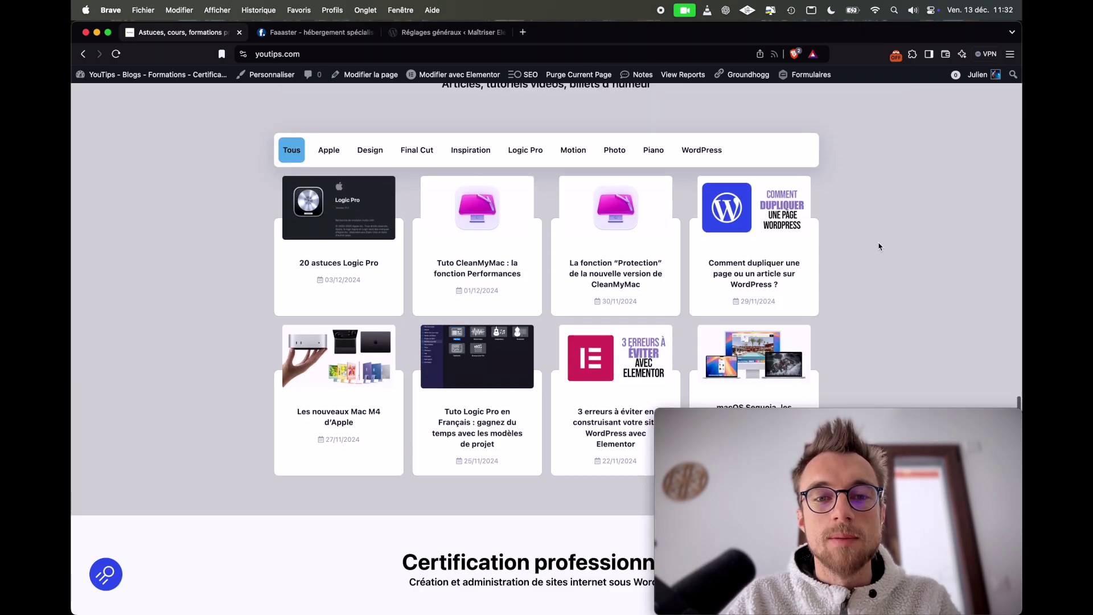
{"action": "scroll", "coordinate": [558, 217], "scroll_direction": "up", "scroll_amount": 10}
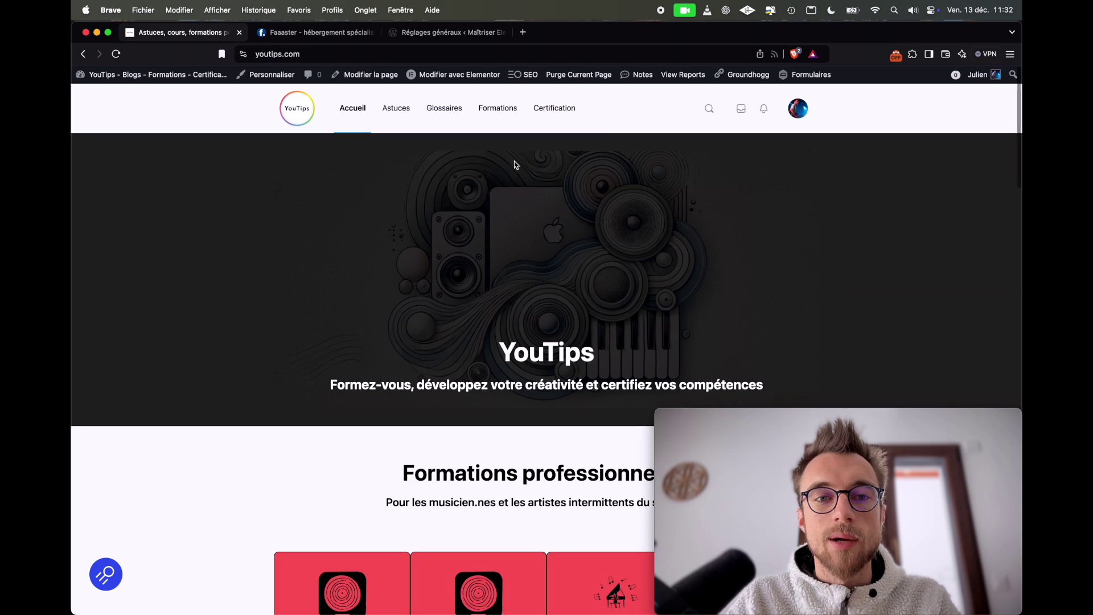
{"action": "left_click", "coordinate": [499, 113]}
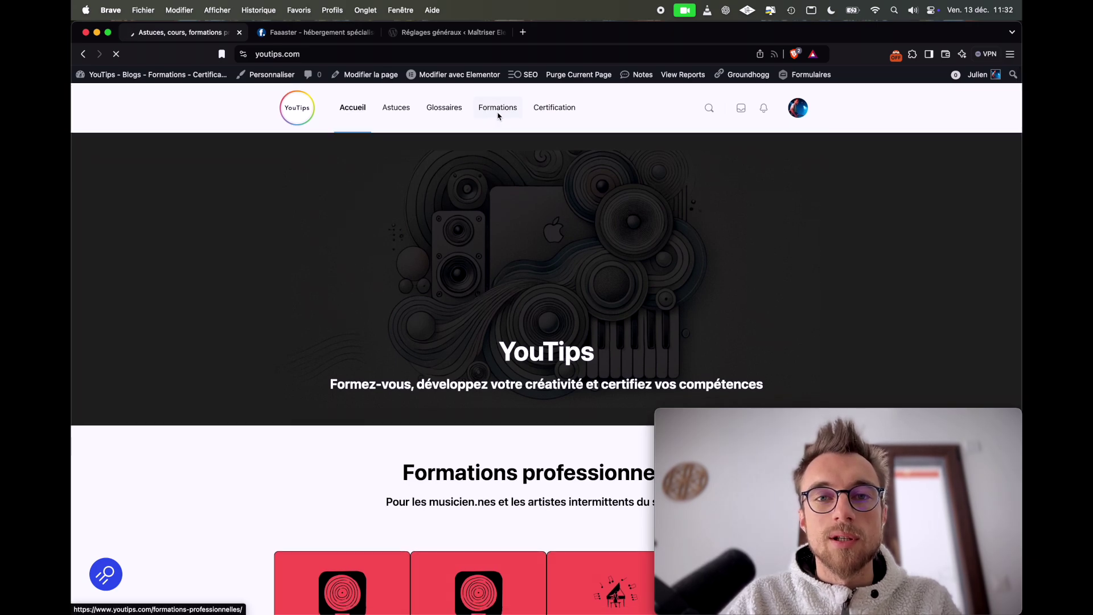